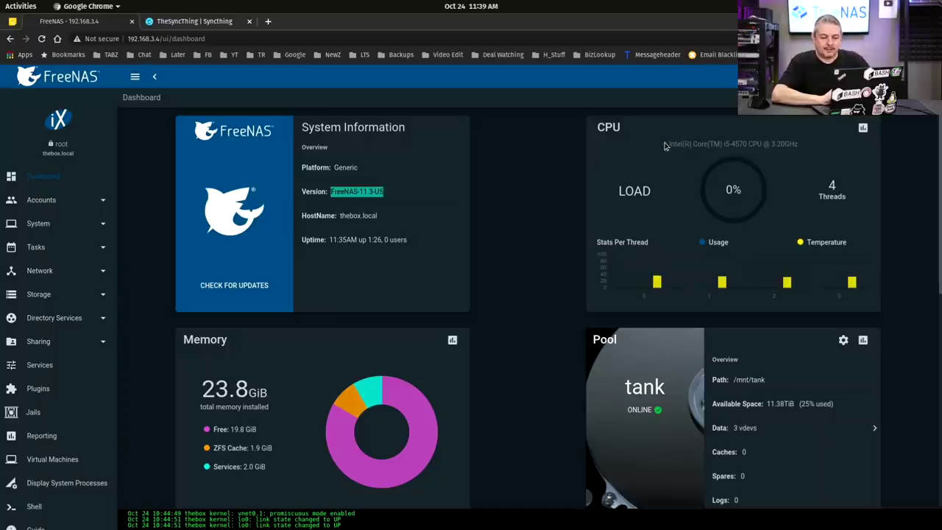
- Highlight the CPU model, then view the five boot environments, noting Initial-Install's creation date
drag(667, 144, 797, 145)
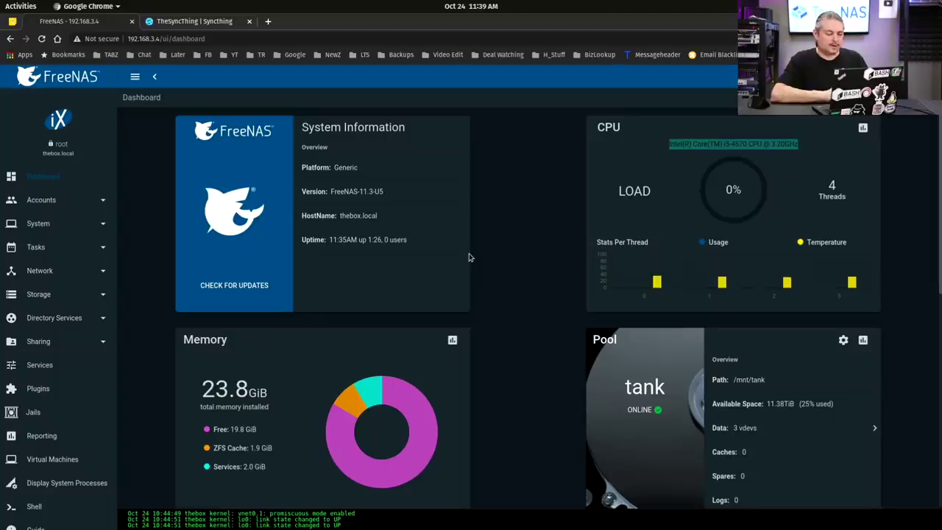
click(66, 225)
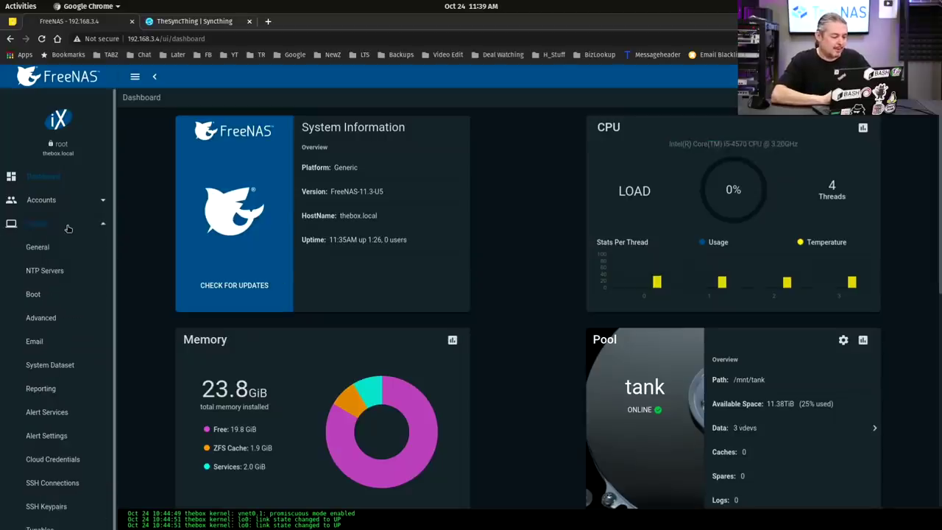
click(51, 294)
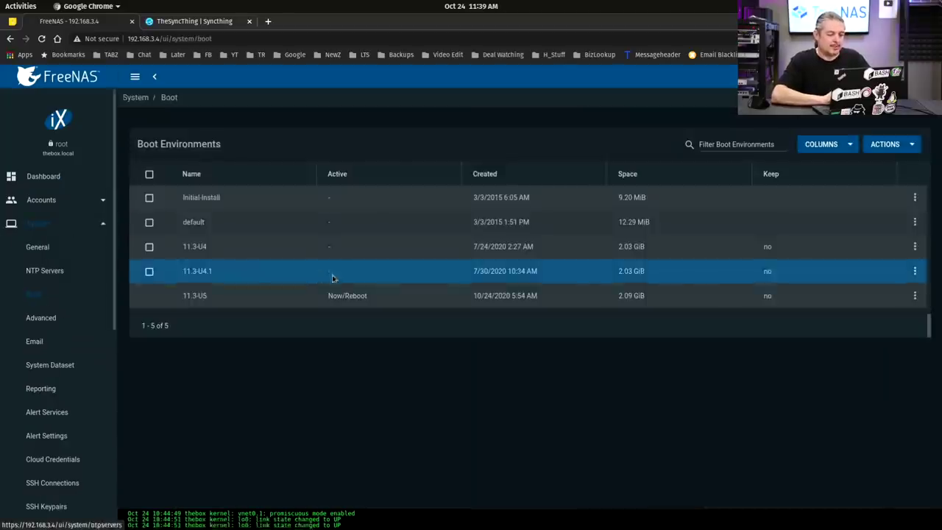
drag(464, 203, 548, 200)
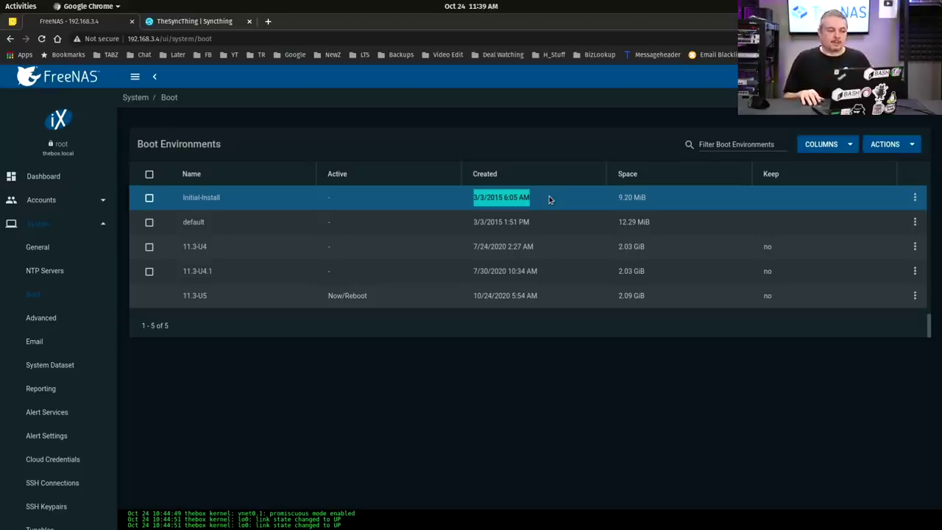
- Check pool tank's status: scrub finished with zero errors, all RAIDZ2 vdevs and disks online
click(84, 224)
click(52, 295)
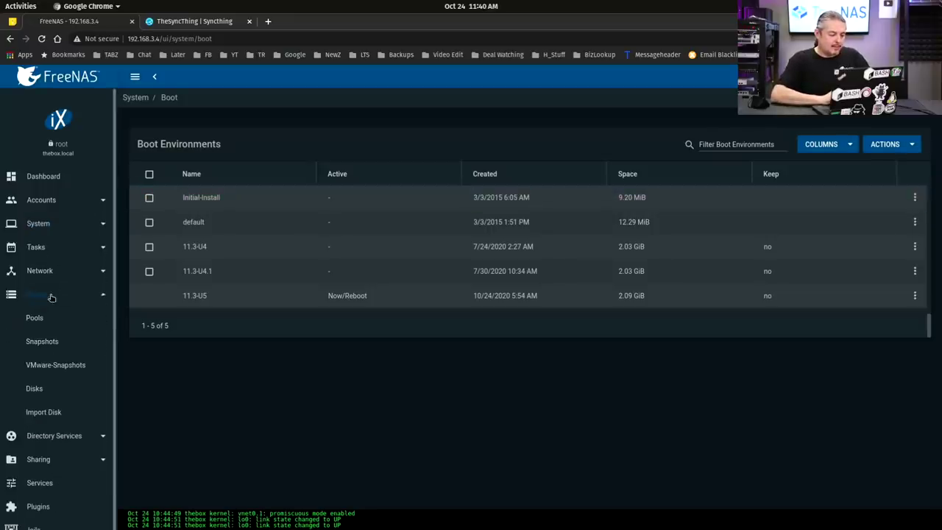
click(53, 318)
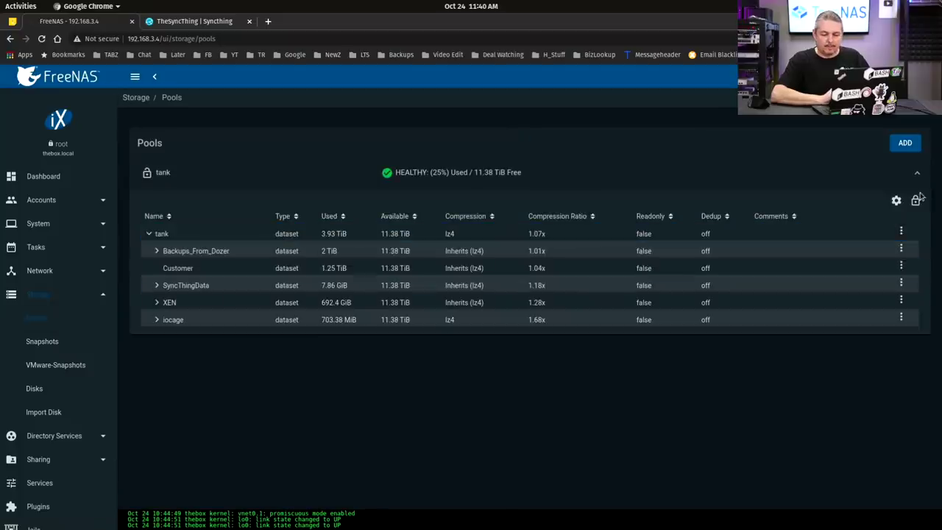
click(897, 201)
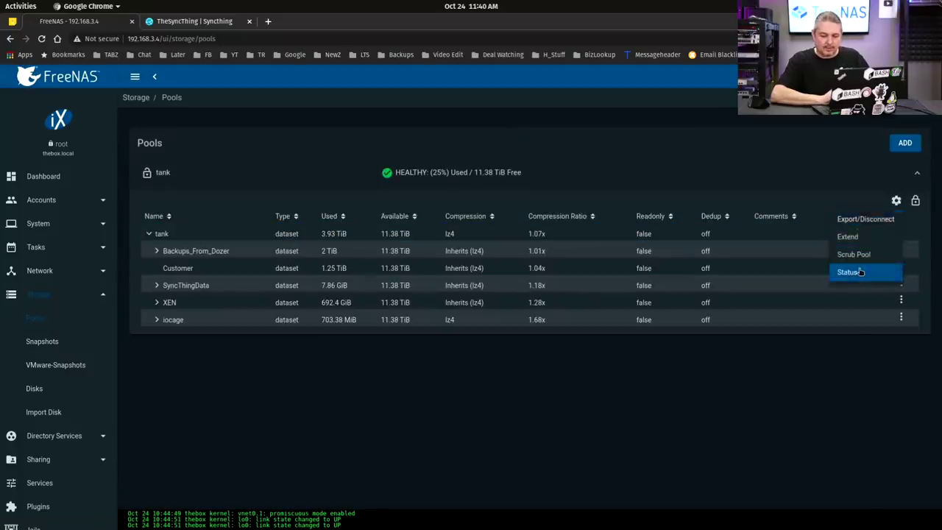
click(834, 271)
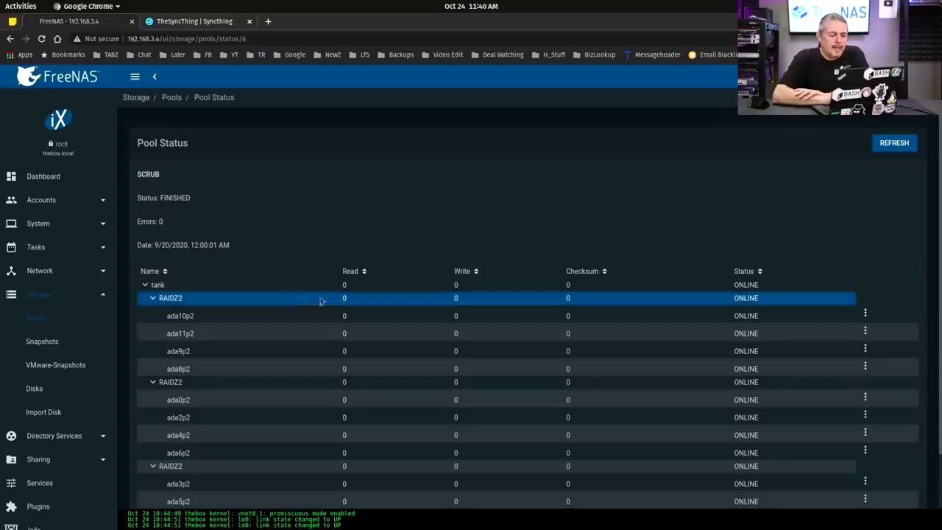
scroll(289, 300, down, 2)
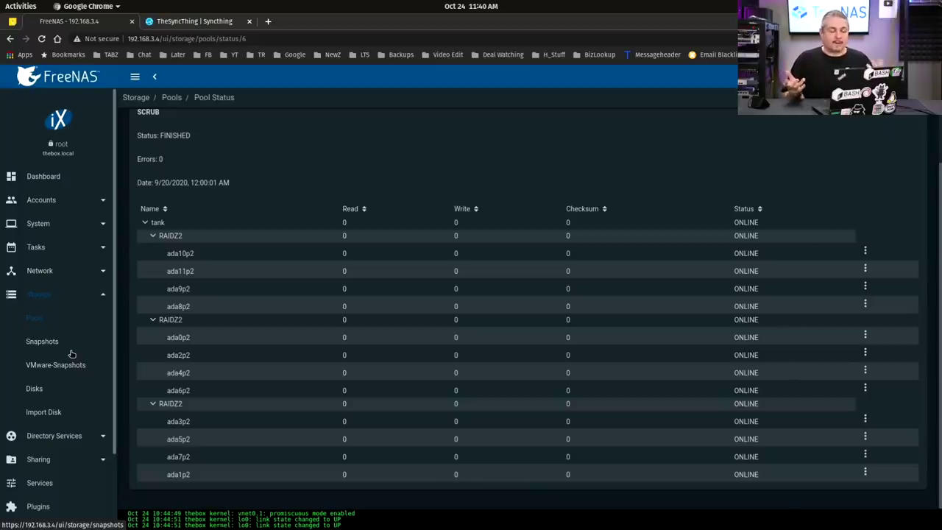
- Inspect TheSyncThing jail (11.3-RELEASE-p8) and its Syncthing page, then return to the dashboard
click(37, 296)
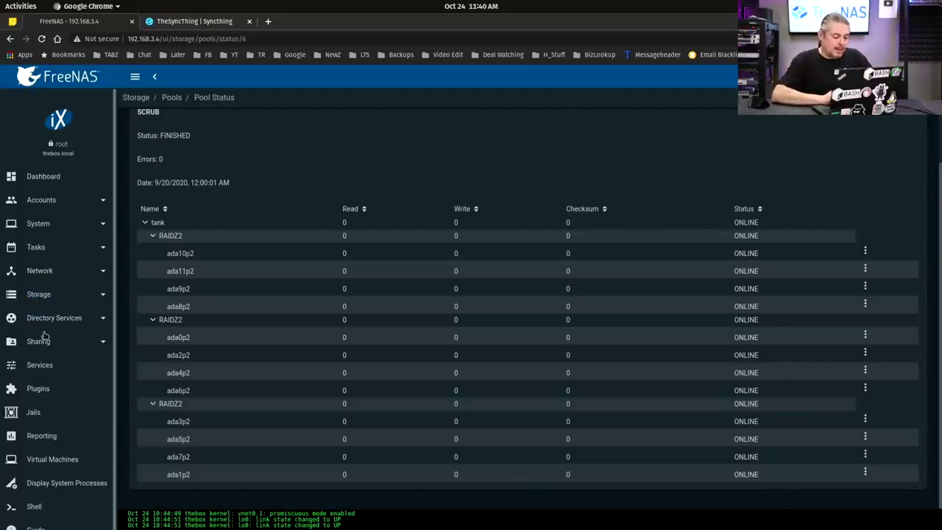
click(32, 418)
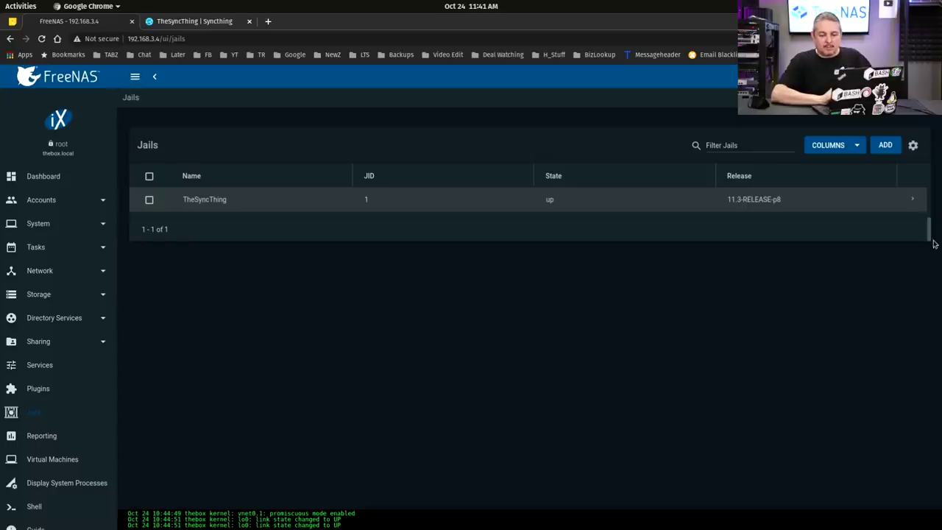
click(912, 199)
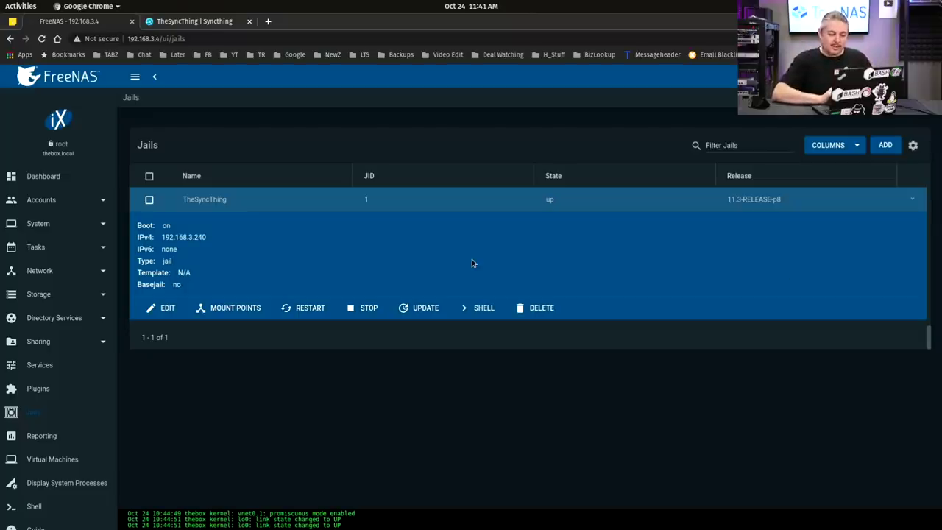
click(193, 27)
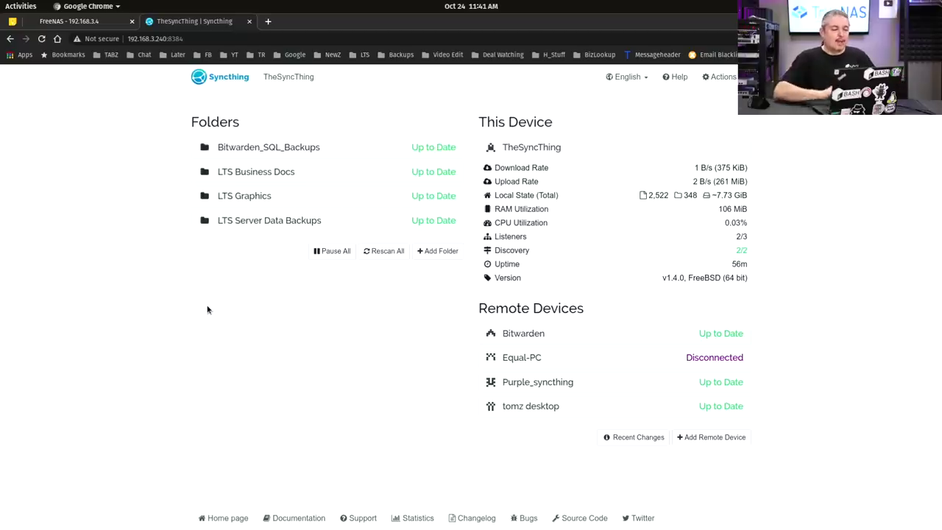
click(94, 22)
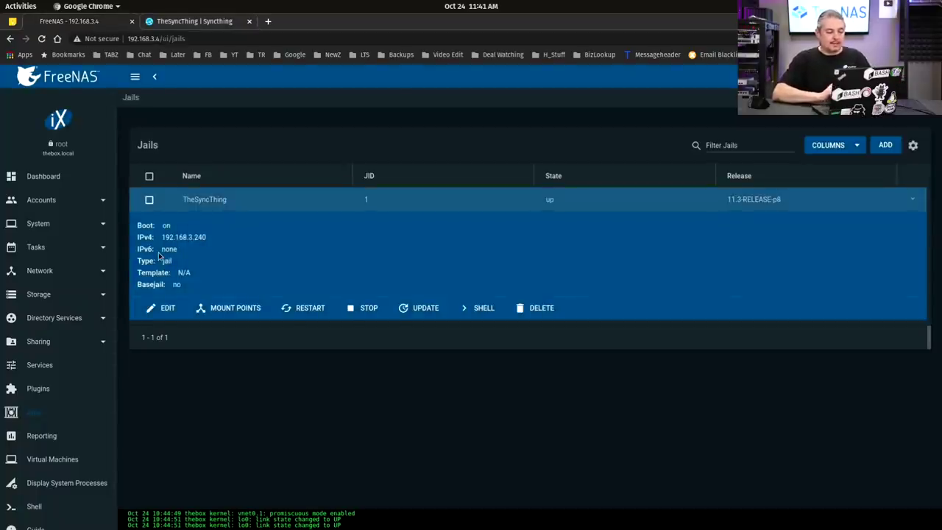
click(76, 177)
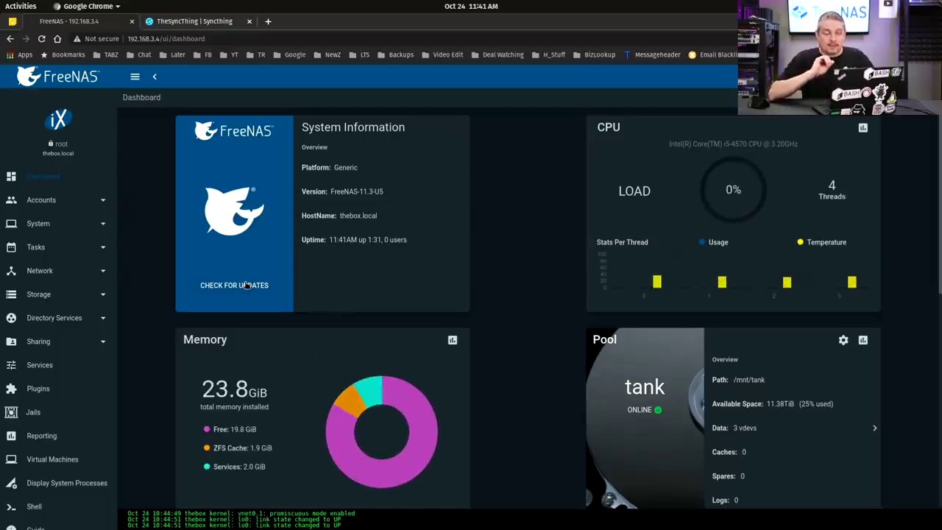
- Go from the Pool widget to Storage > Pools and look over tank's encryption key options
click(843, 340)
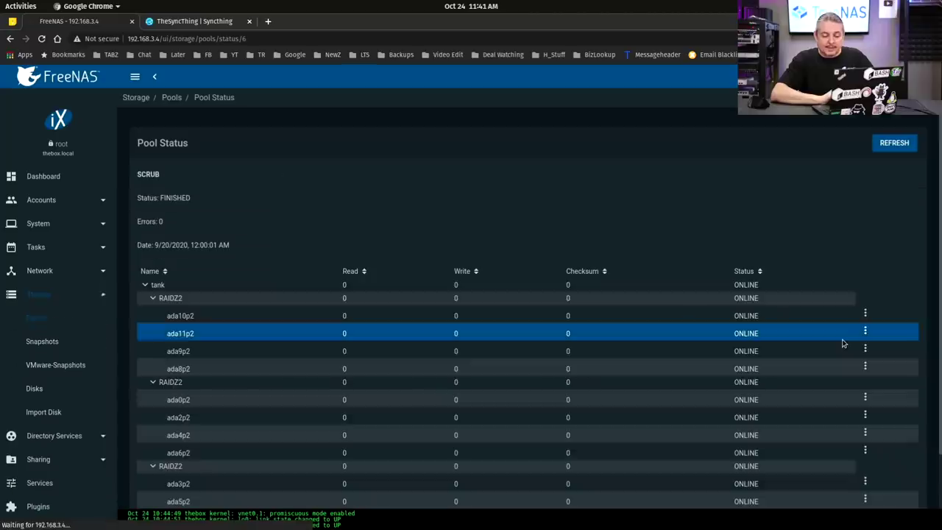
click(34, 318)
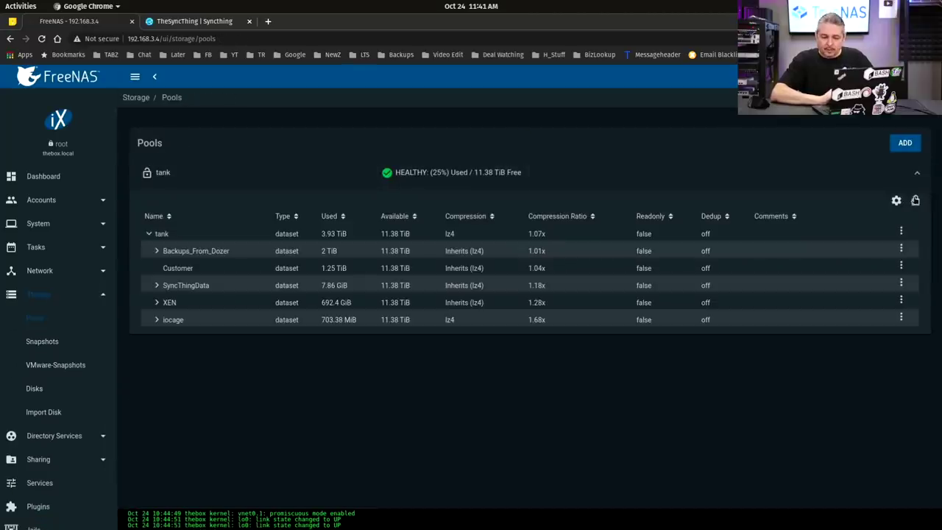
click(916, 200)
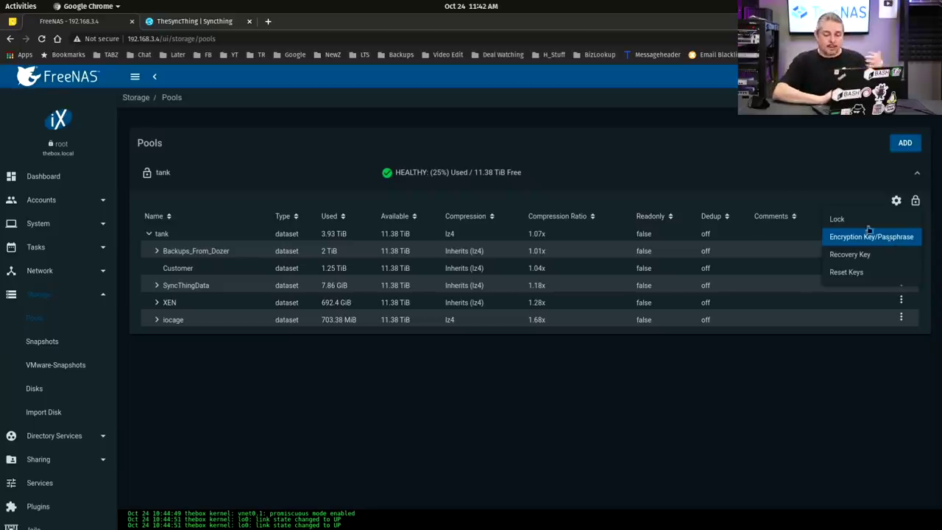
click(767, 155)
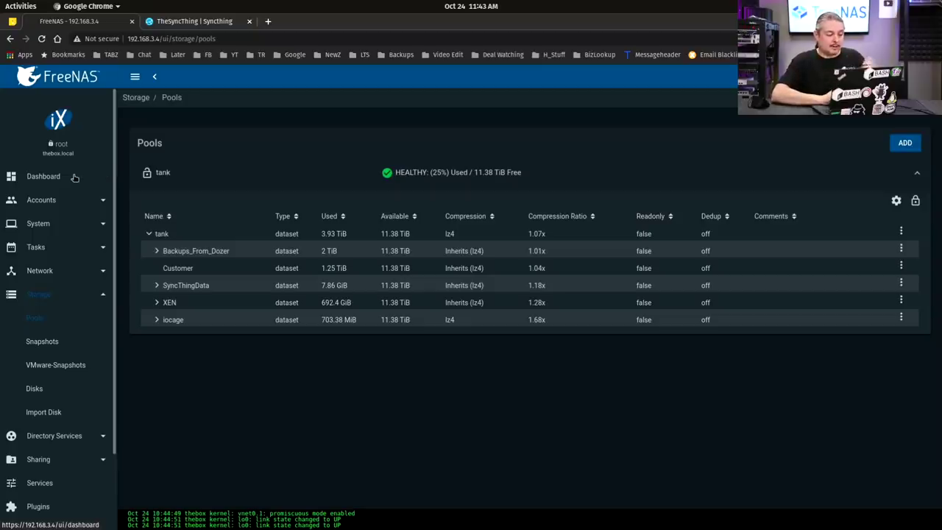
- Check for updates and switch the update train to TrueNAS-12.0-STABLE, confirming the change
click(73, 177)
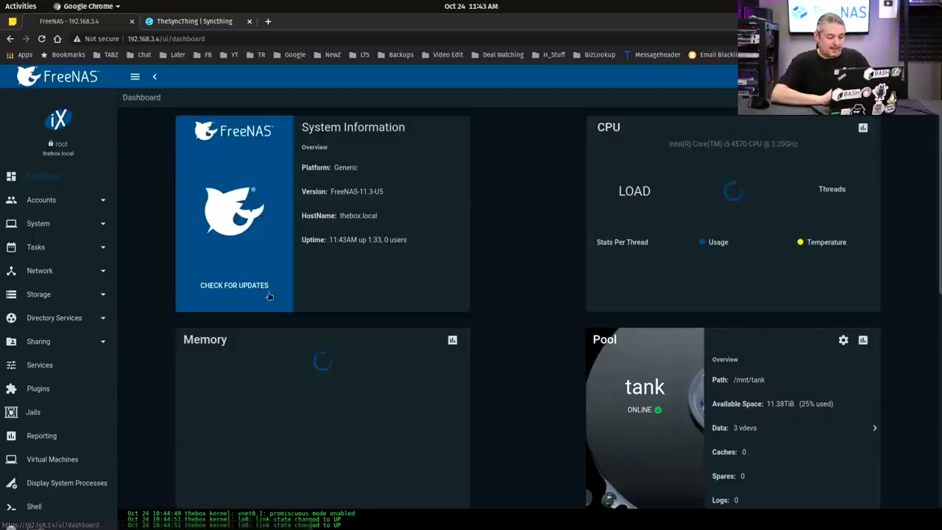
click(259, 289)
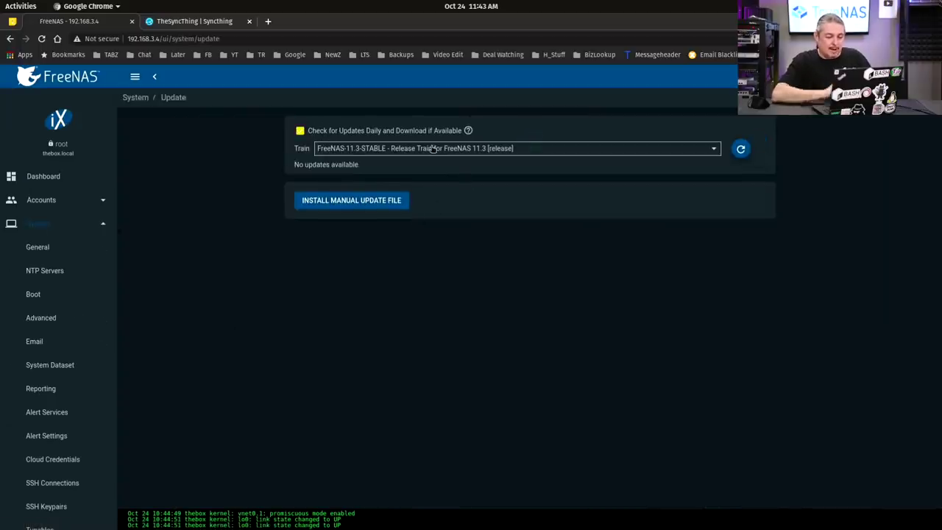
click(380, 153)
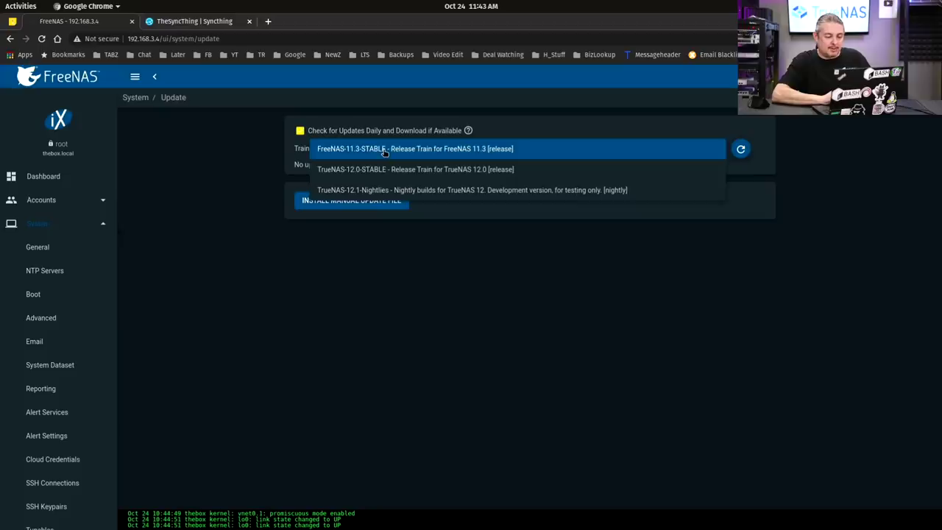
click(387, 171)
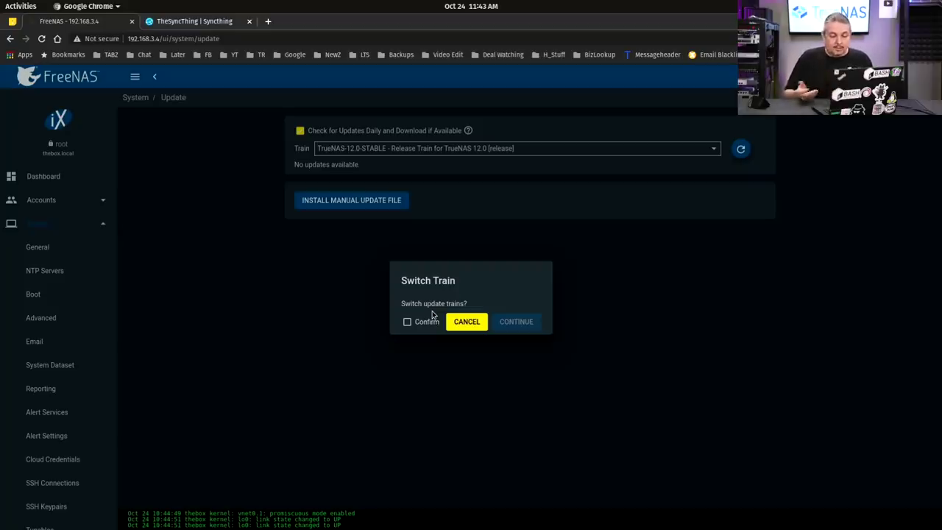
click(407, 322)
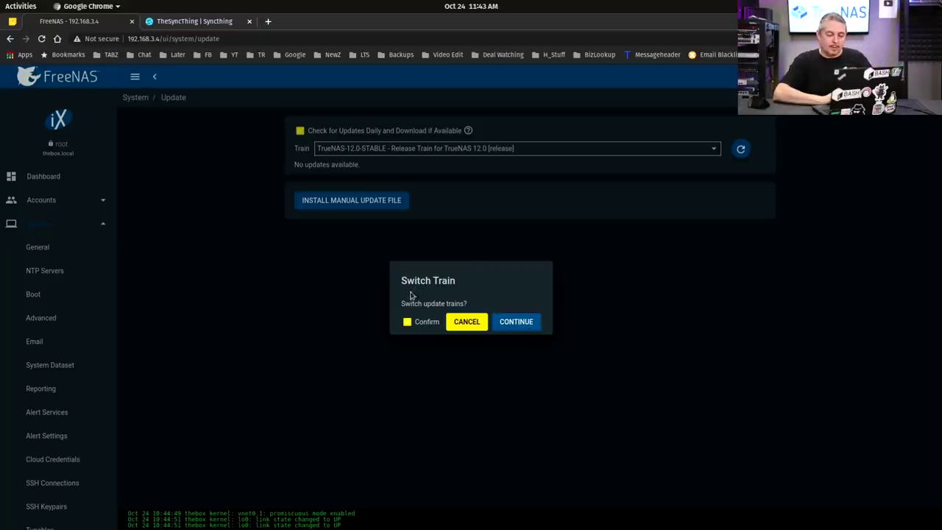
click(515, 324)
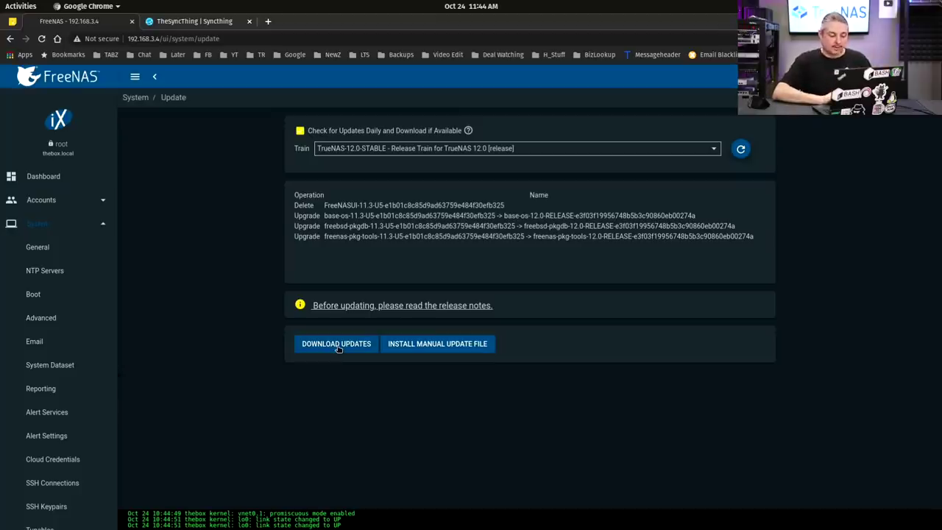
- Start the TrueNAS 12.0 download with apply-and-reboot, saving a config backup including the secret seed
click(342, 350)
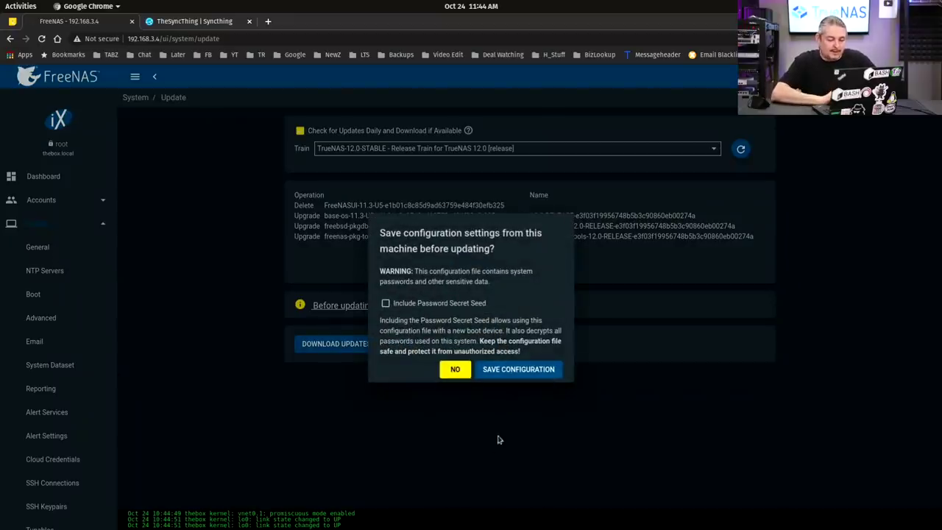
click(458, 305)
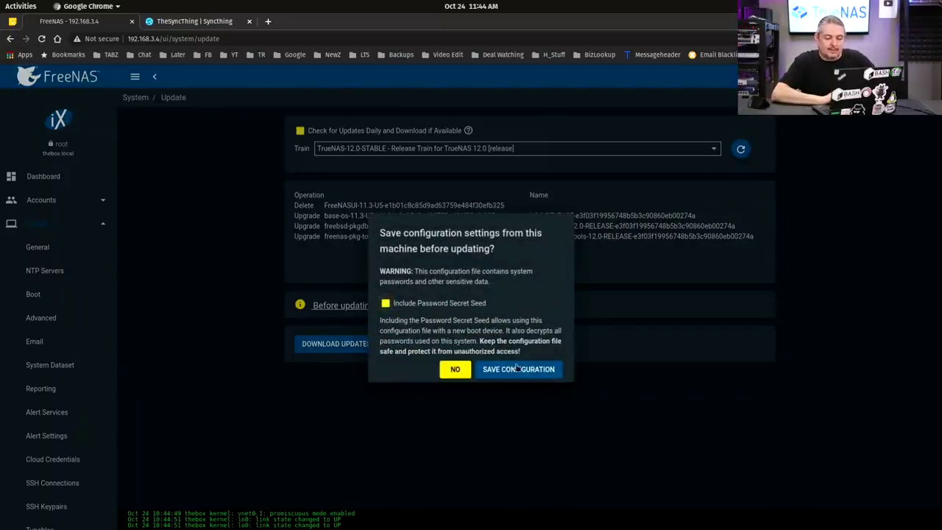
click(518, 369)
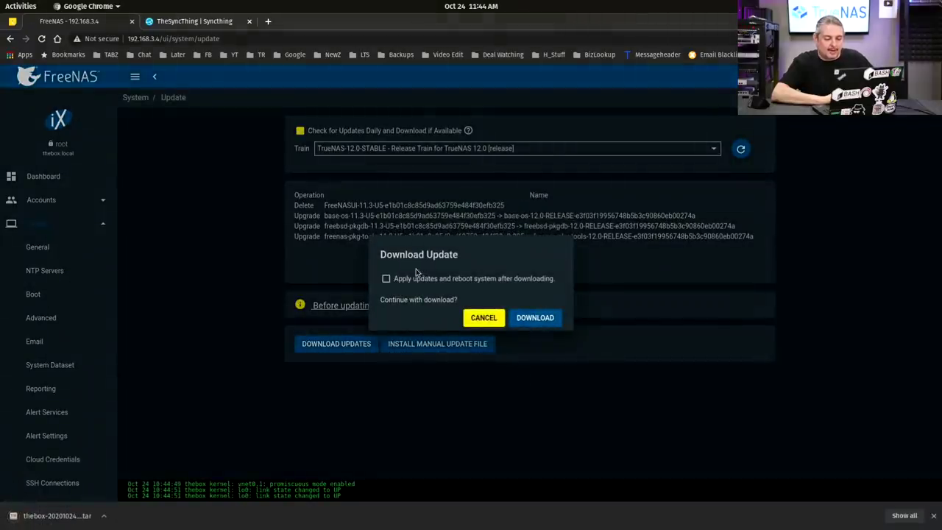
click(387, 279)
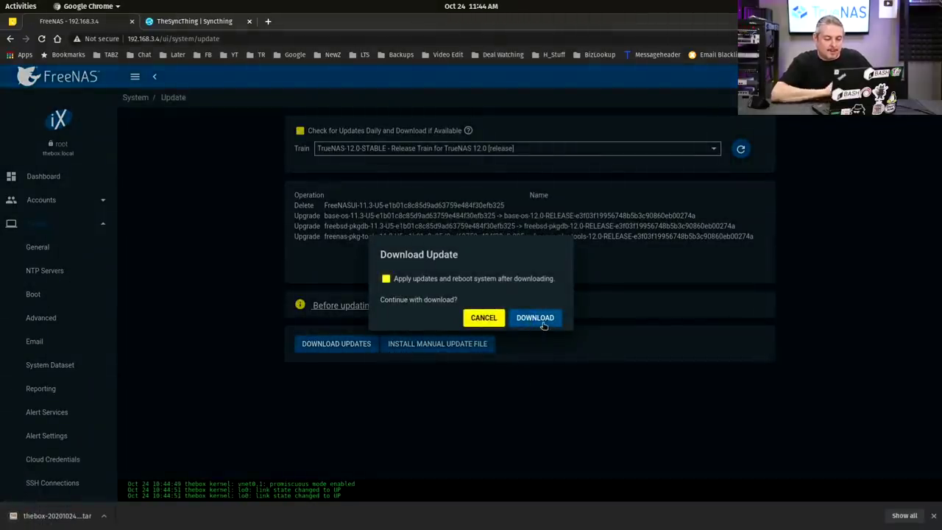
click(543, 321)
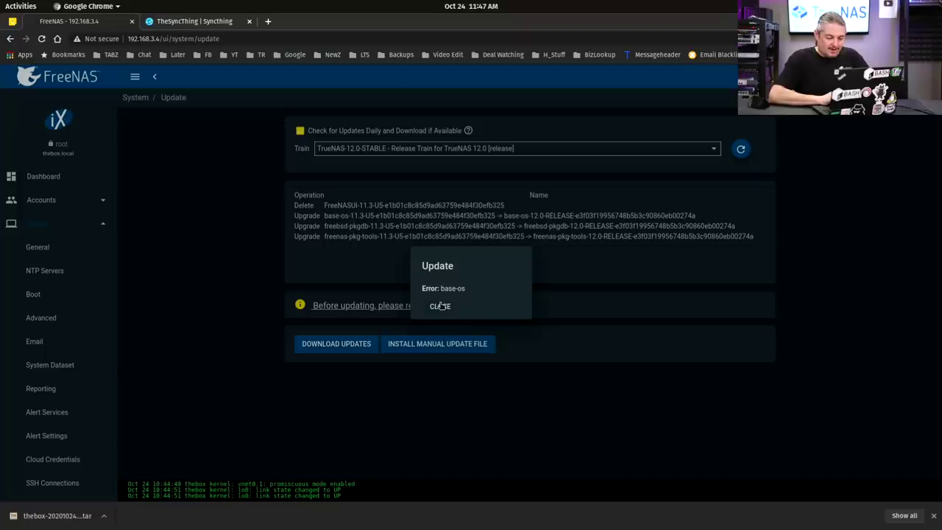
- After the base-os error, reload and restart the update download without saving the config
click(440, 306)
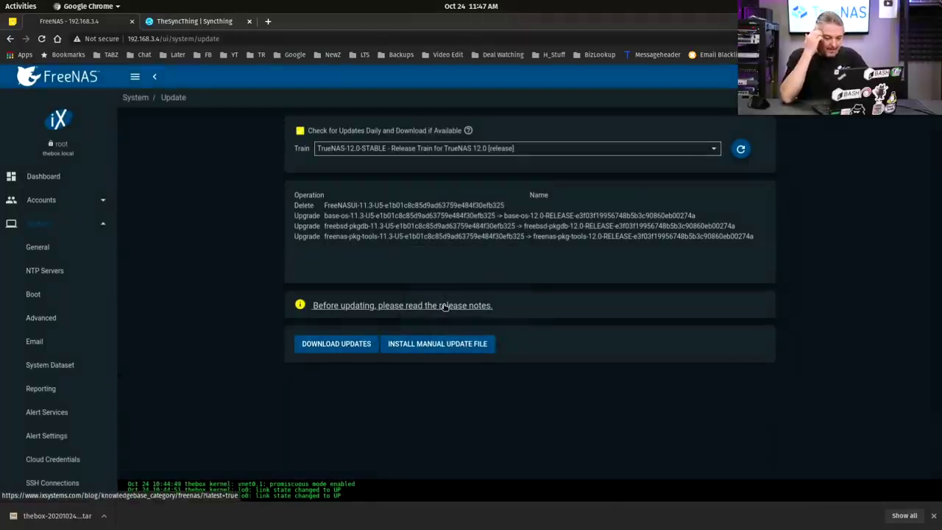
click(41, 39)
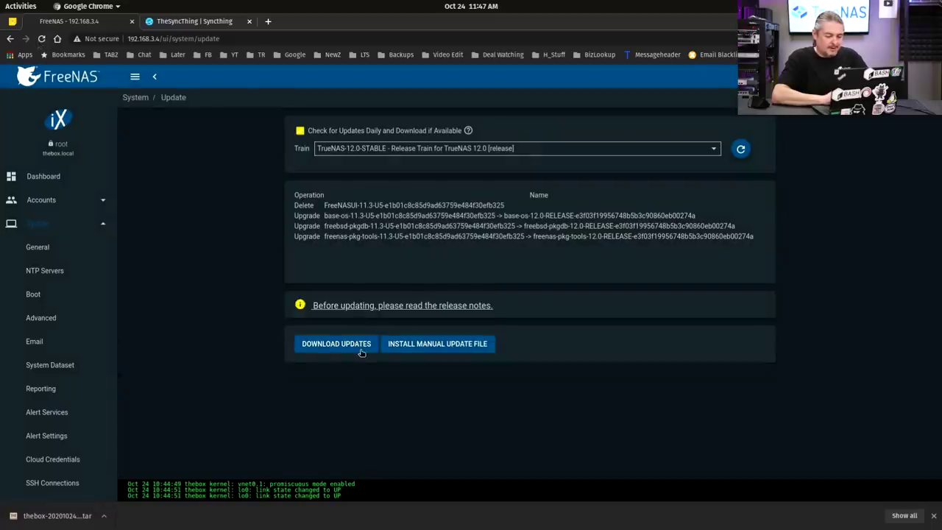
click(353, 347)
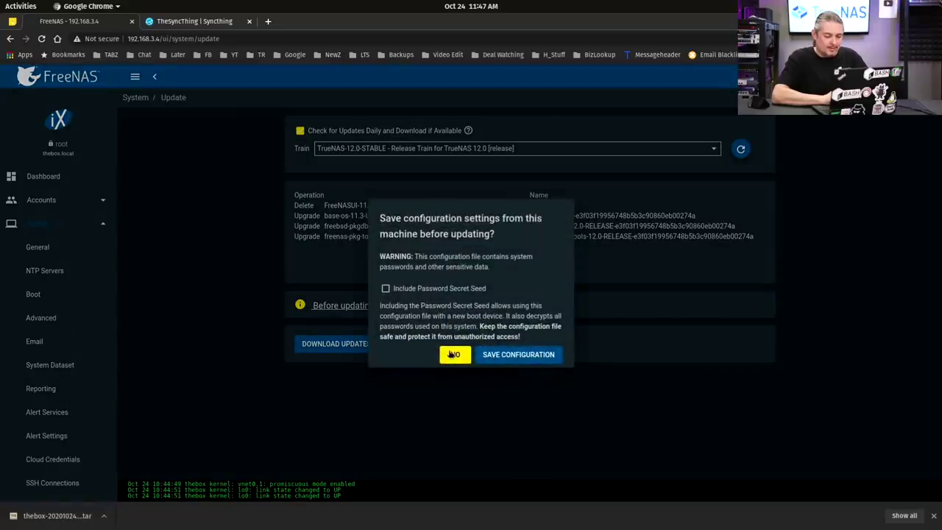
click(454, 355)
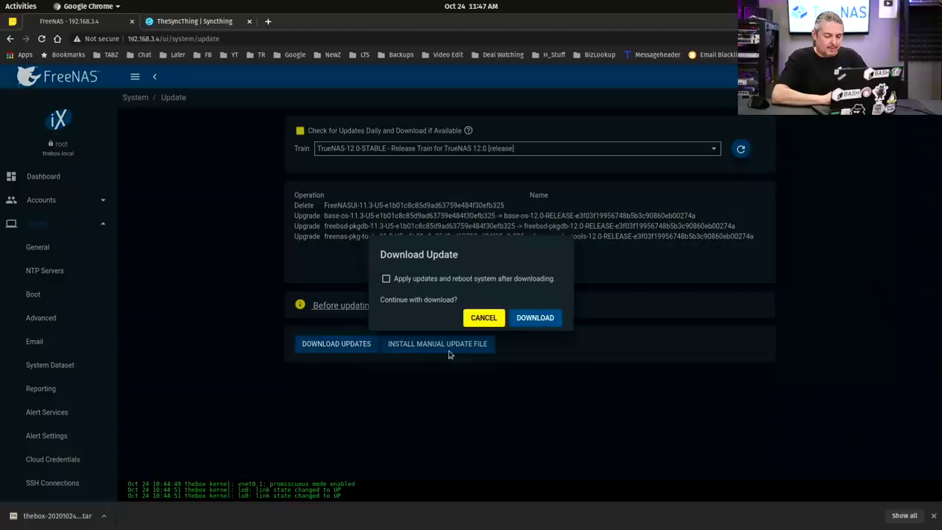
click(543, 319)
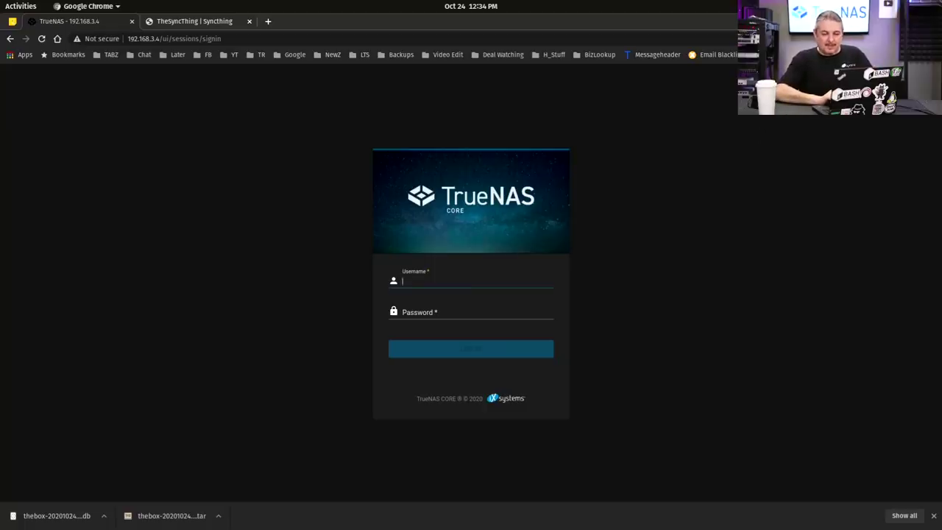
- Log in with the saved root credentials, dismiss the welcome dialog, and review the TrueNAS-12.0-RELEASE dashboard
click(790, 38)
click(692, 89)
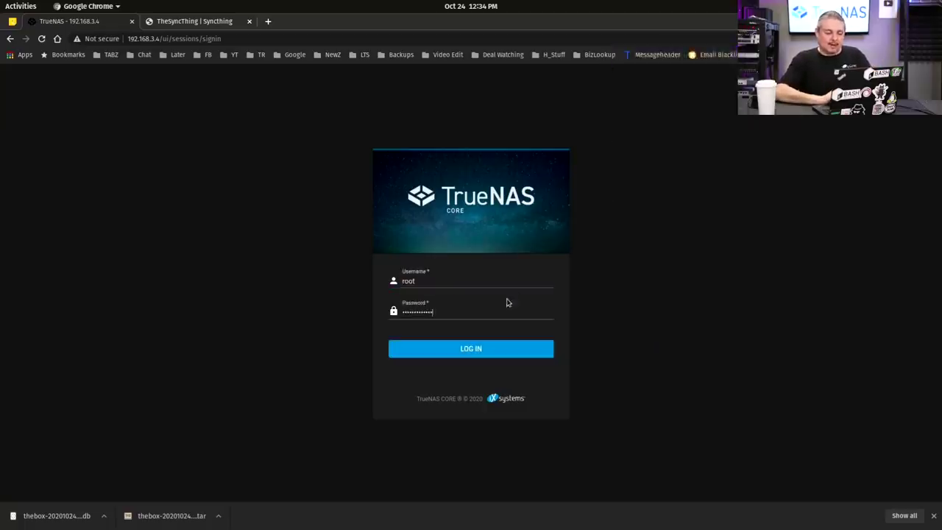
click(464, 345)
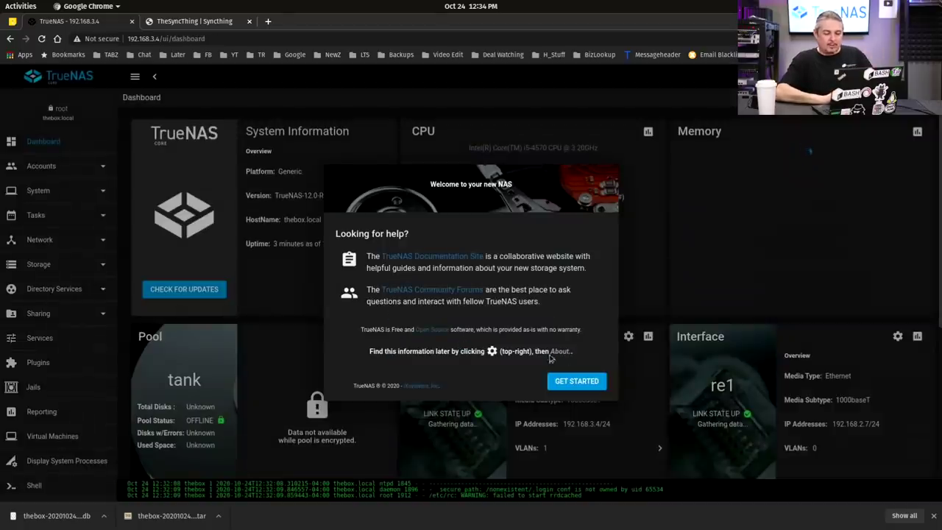
click(579, 381)
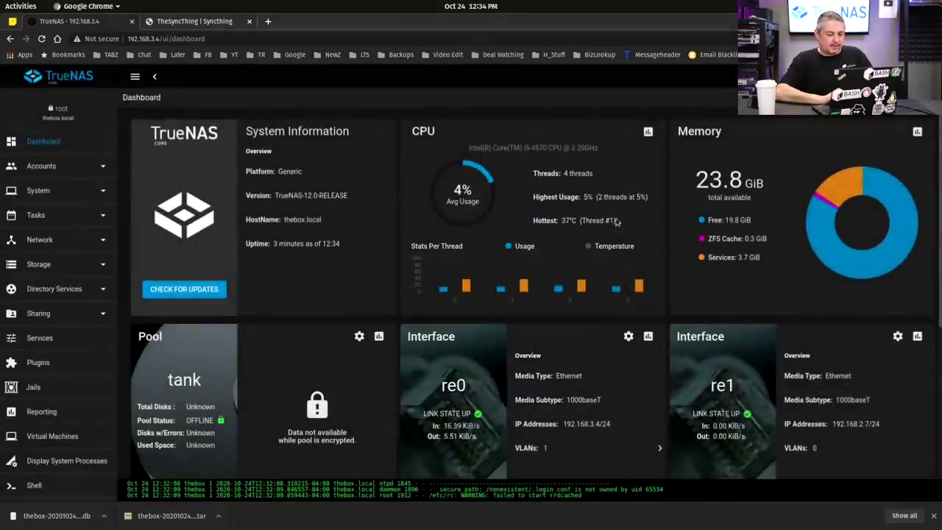
scroll(617, 230, down, 3)
scroll(617, 231, up, 3)
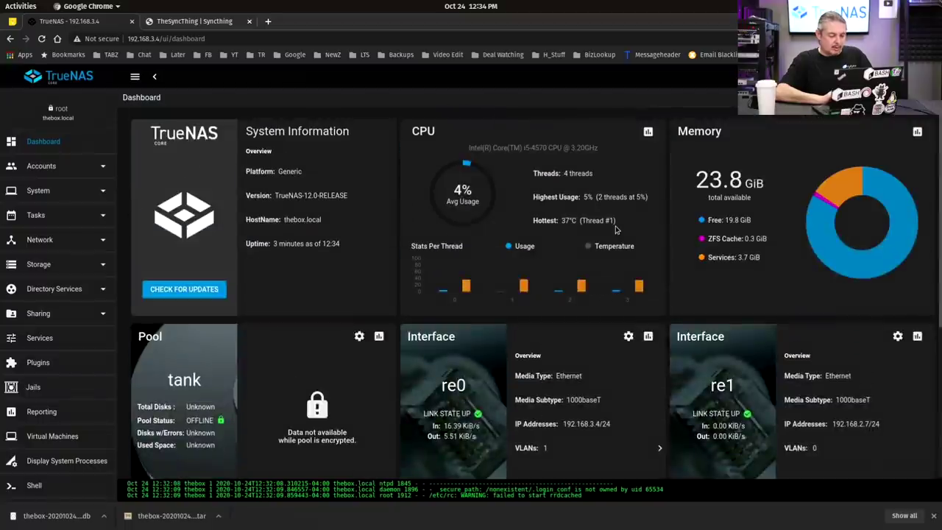
scroll(353, 213, down, 3)
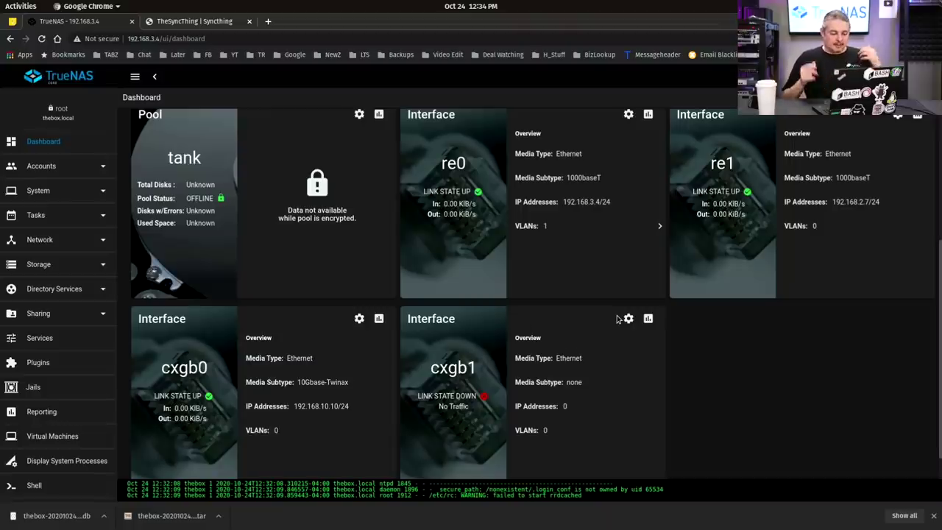
scroll(618, 319, up, 3)
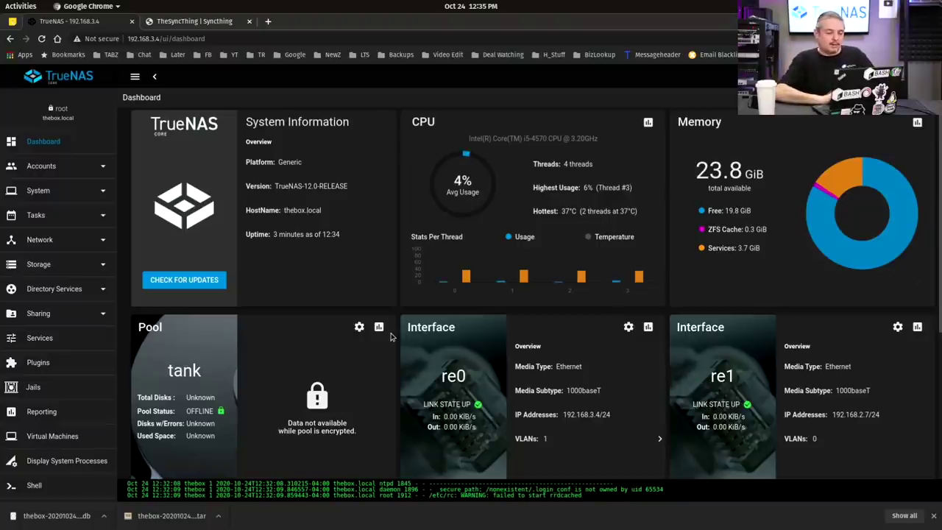
- Unlock pool tank from its Storage > Pools gear menu by pasting the passphrase
click(50, 267)
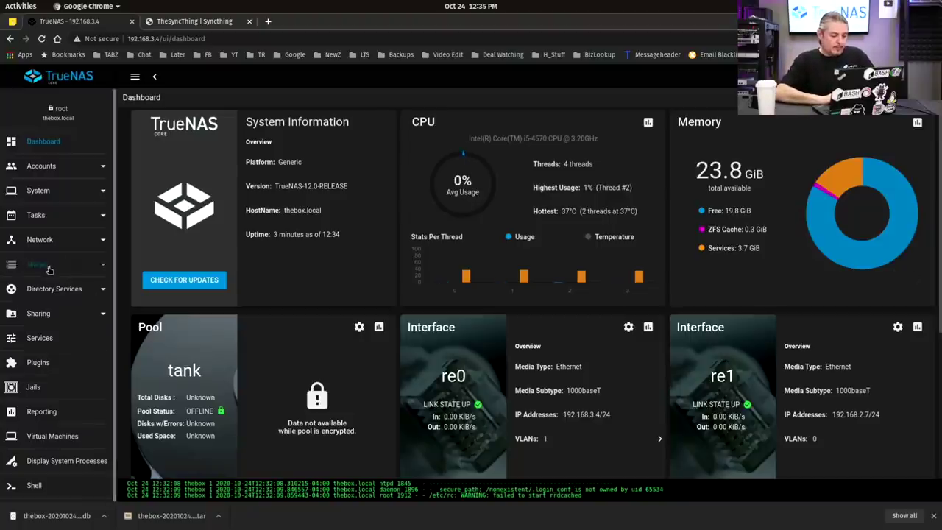
click(50, 292)
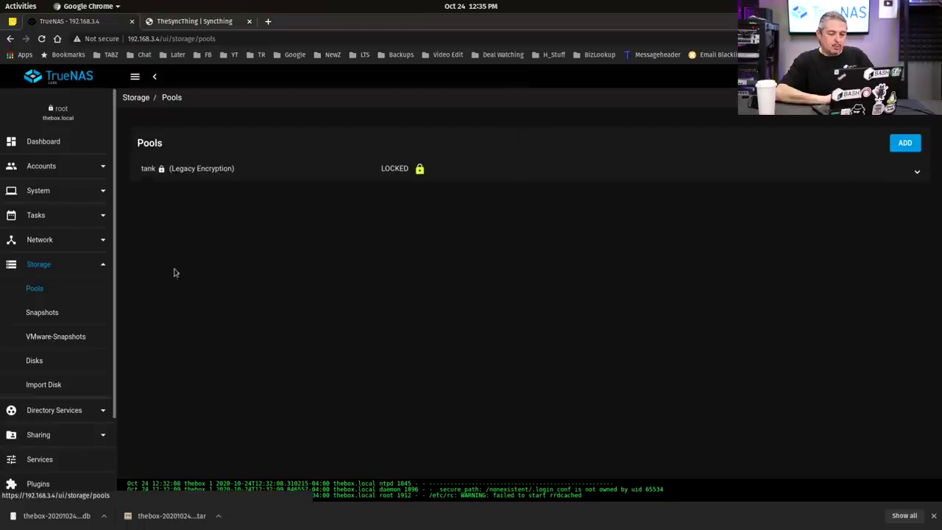
click(916, 174)
click(916, 201)
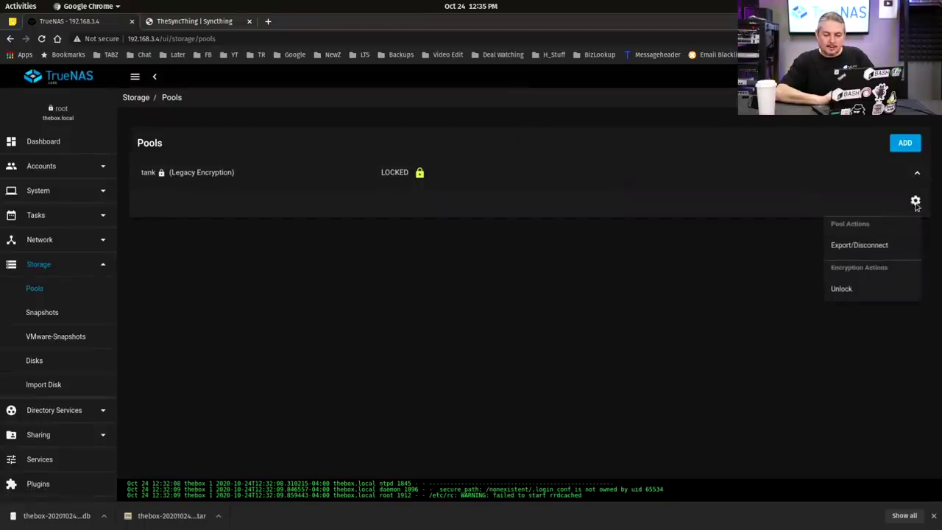
click(845, 291)
key(ctrl+v)
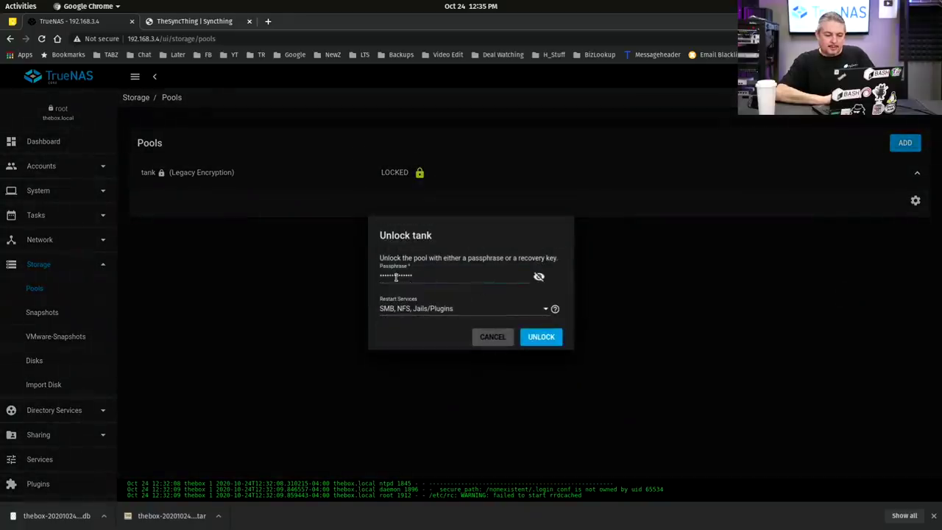
click(545, 342)
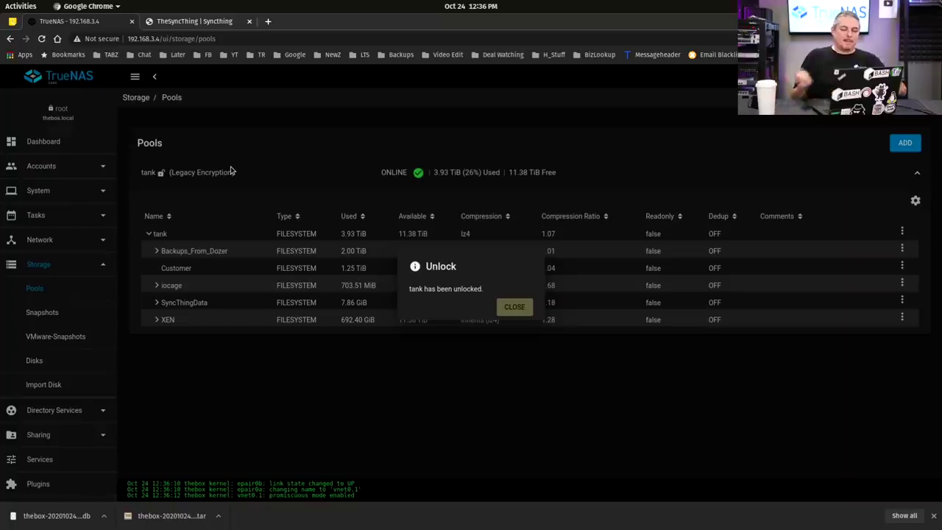
- Run Upgrade Pool on tank, accepting the one-way upgrade warning
click(520, 307)
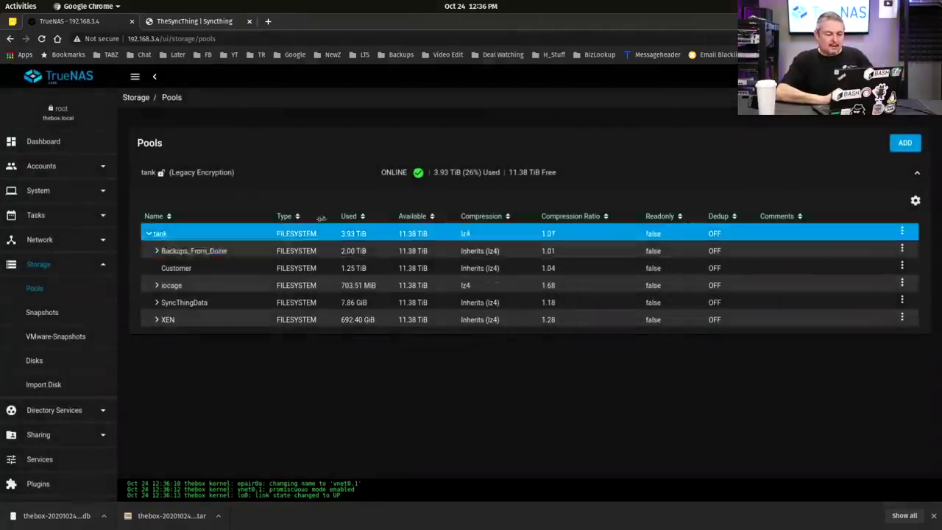
click(913, 202)
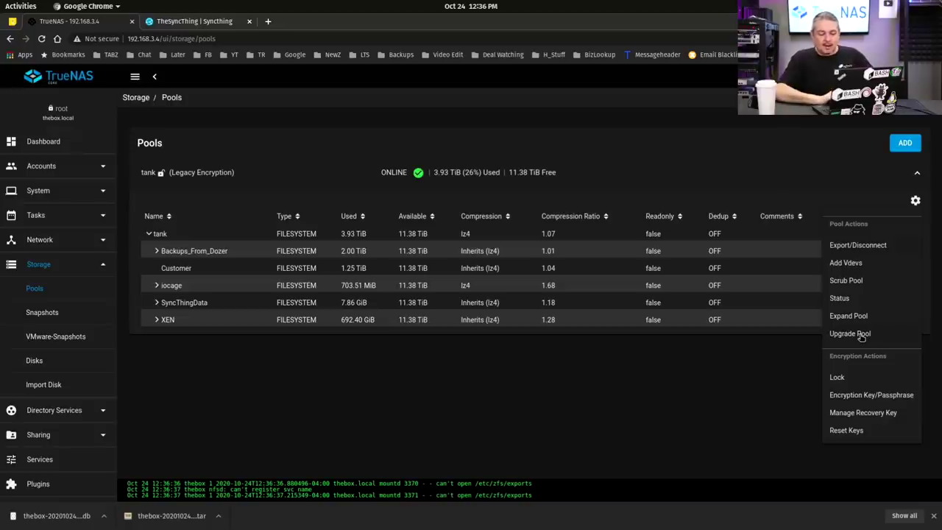
click(850, 333)
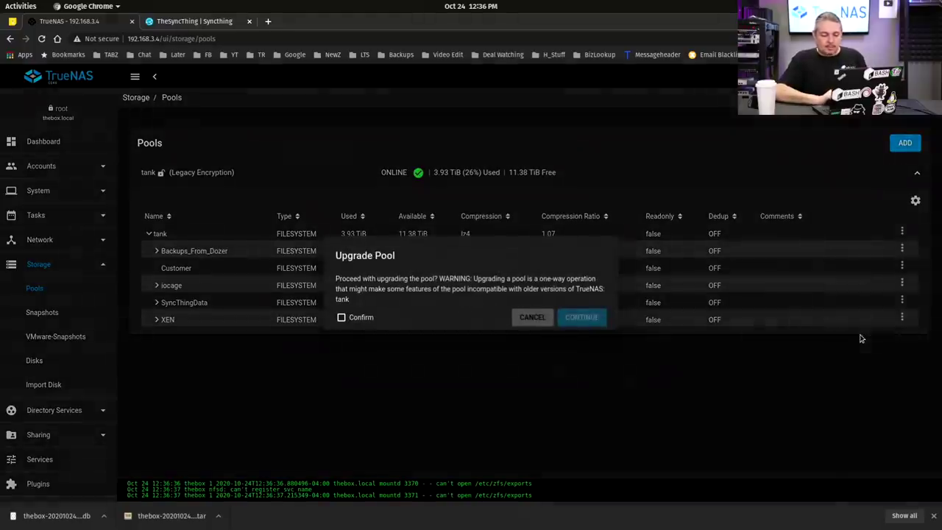
click(360, 318)
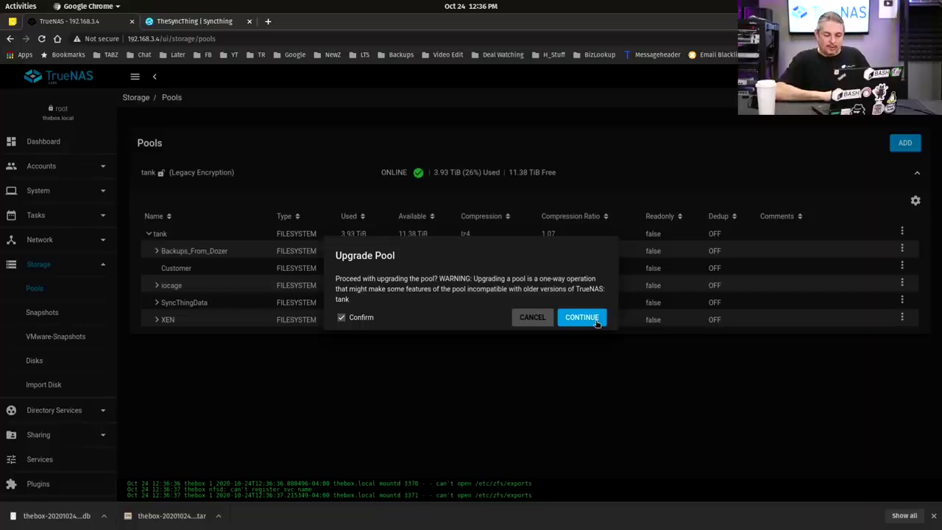
click(582, 317)
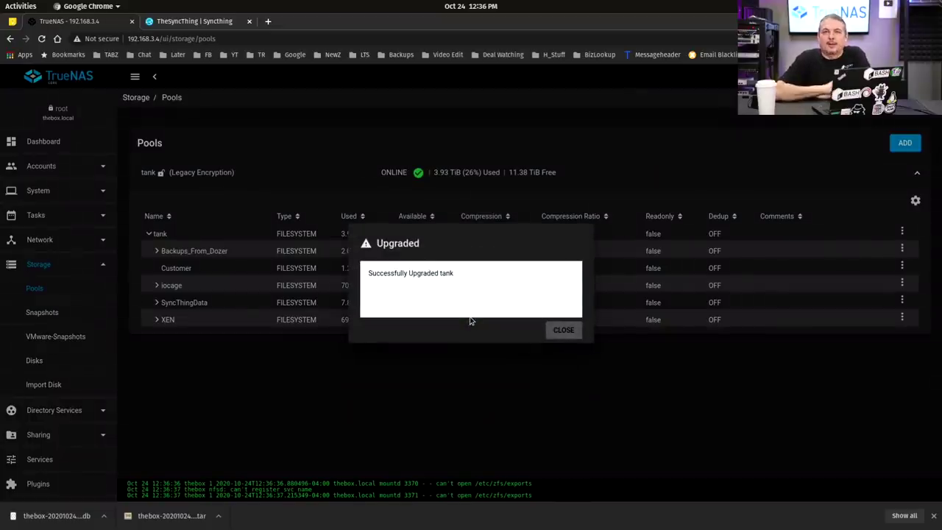
click(563, 329)
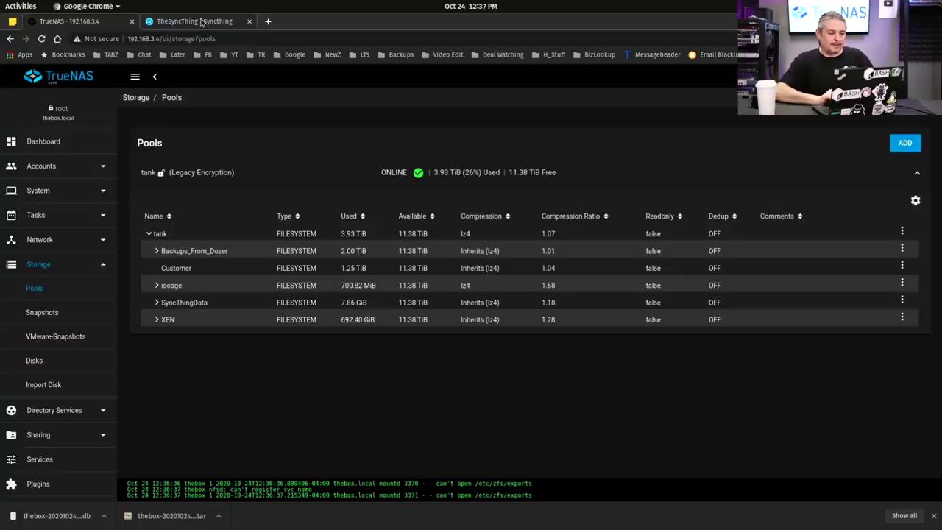
- Reload the Syncthing page to confirm all four folders are Up to Date
click(201, 21)
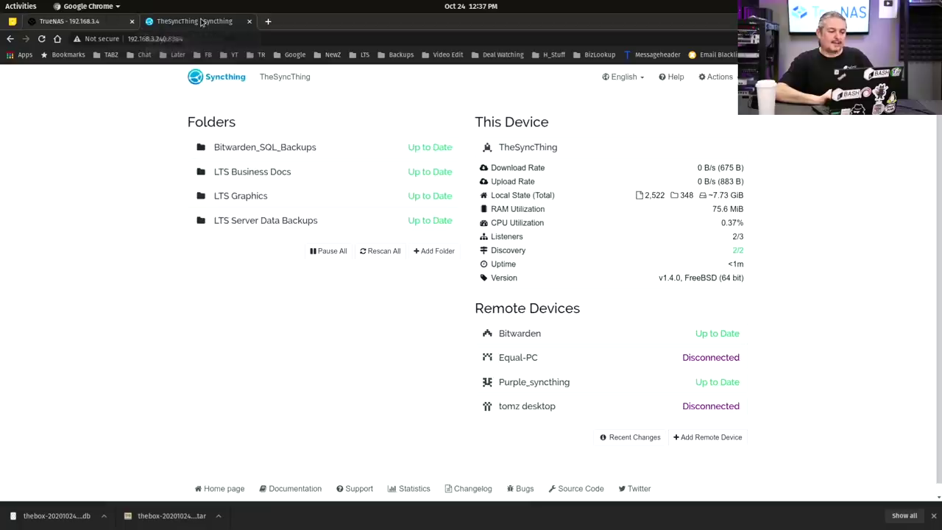
click(42, 38)
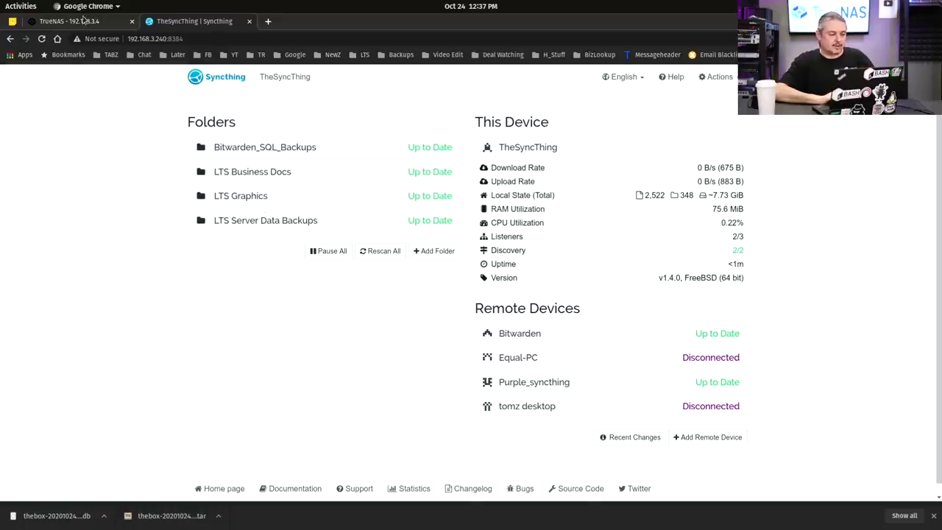
- Open the Jails list and expand TheSyncThing to confirm it runs 11.3-RELEASE-p8
click(88, 21)
click(270, 287)
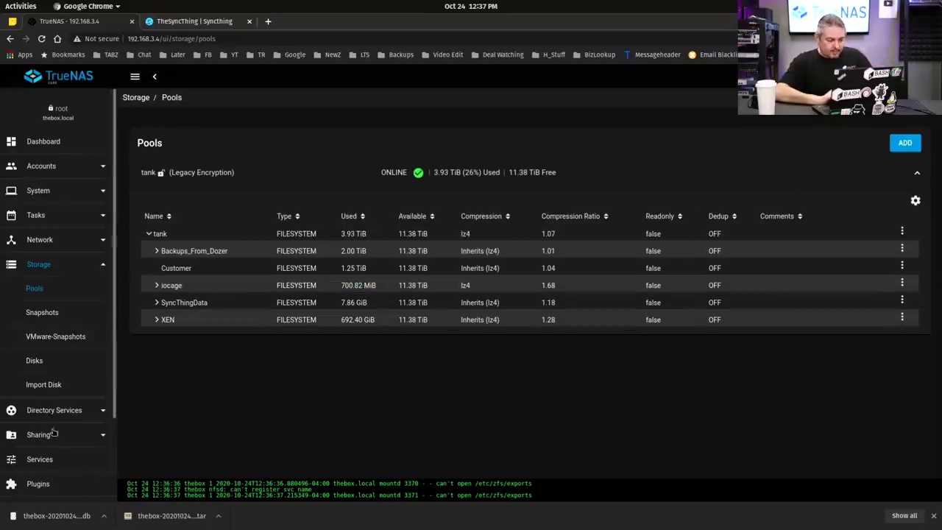
click(63, 269)
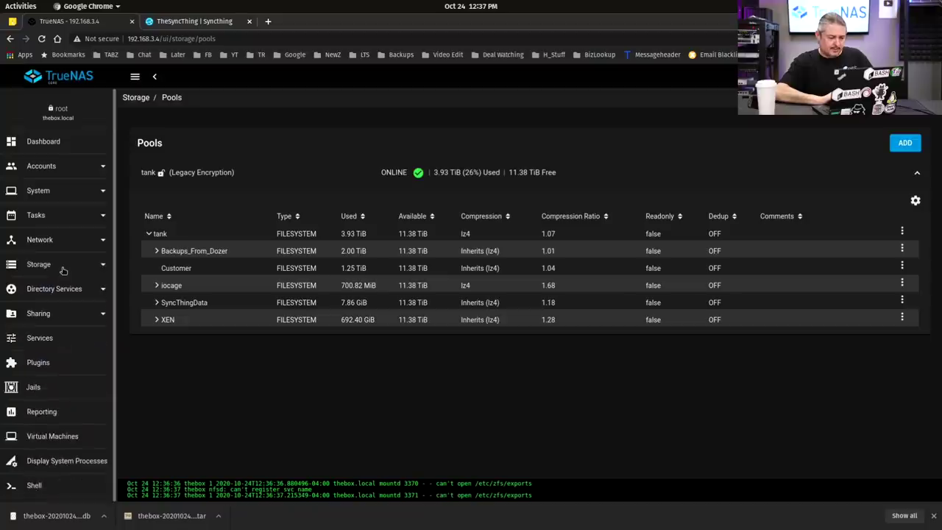
click(70, 390)
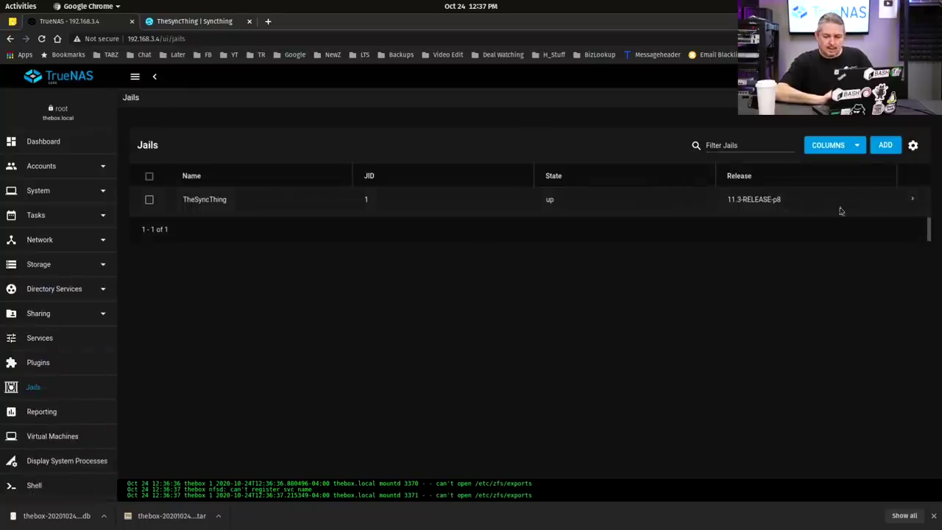
click(913, 199)
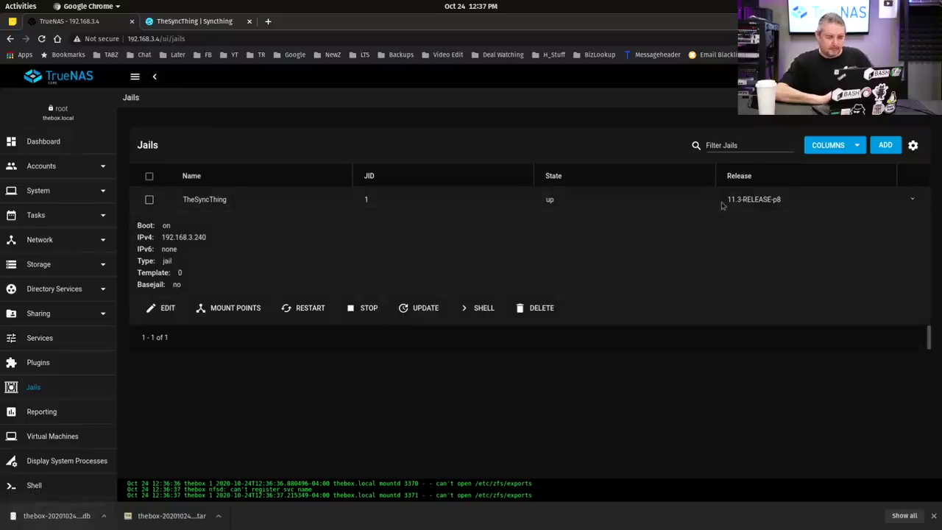
drag(725, 201, 785, 206)
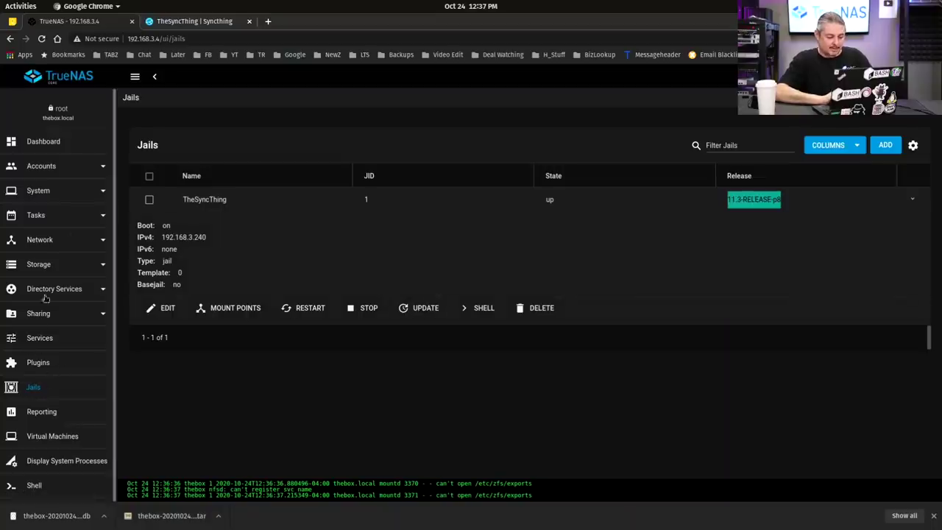
- Go to Storage > Pools and start a snapshot of TheSyncThing dataset
click(56, 266)
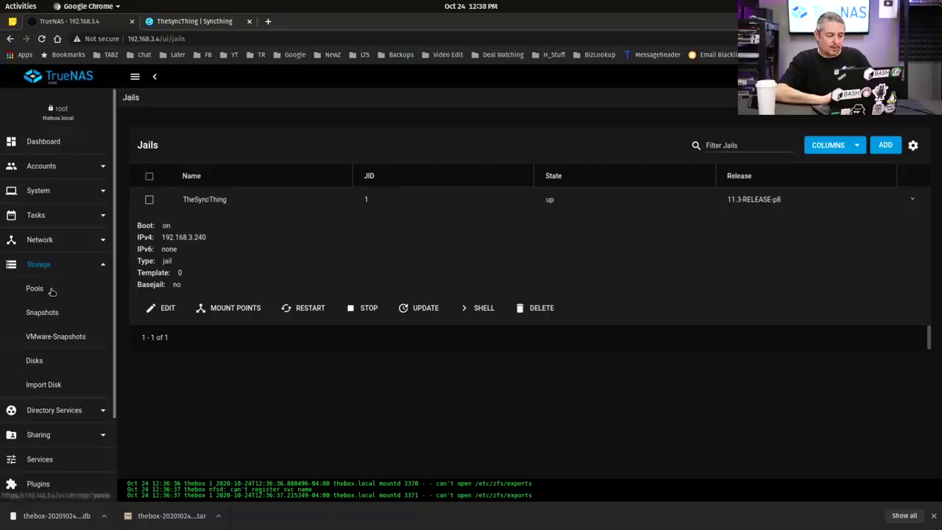
click(50, 289)
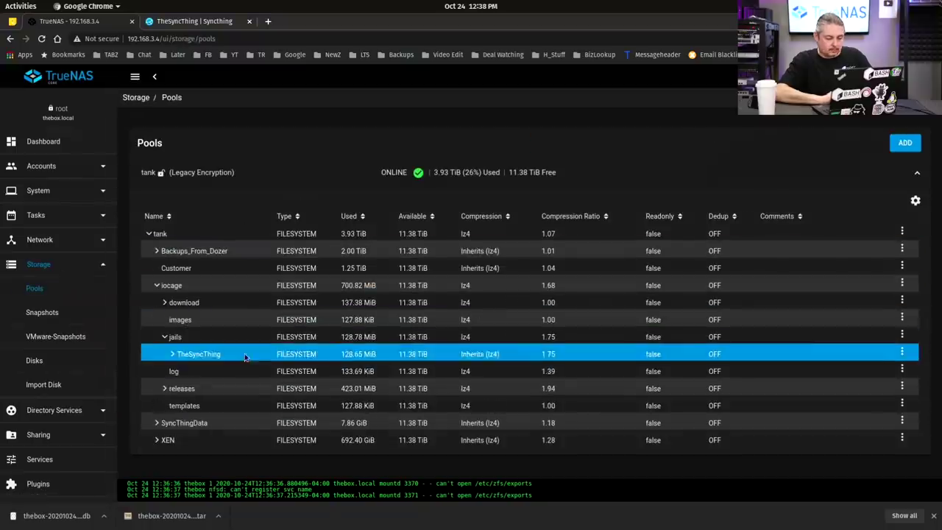
click(171, 356)
click(899, 354)
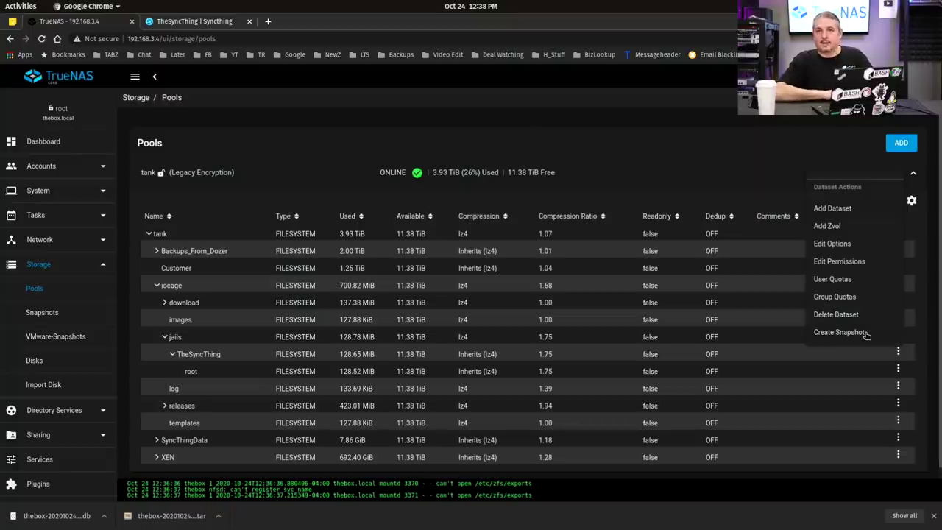
click(866, 334)
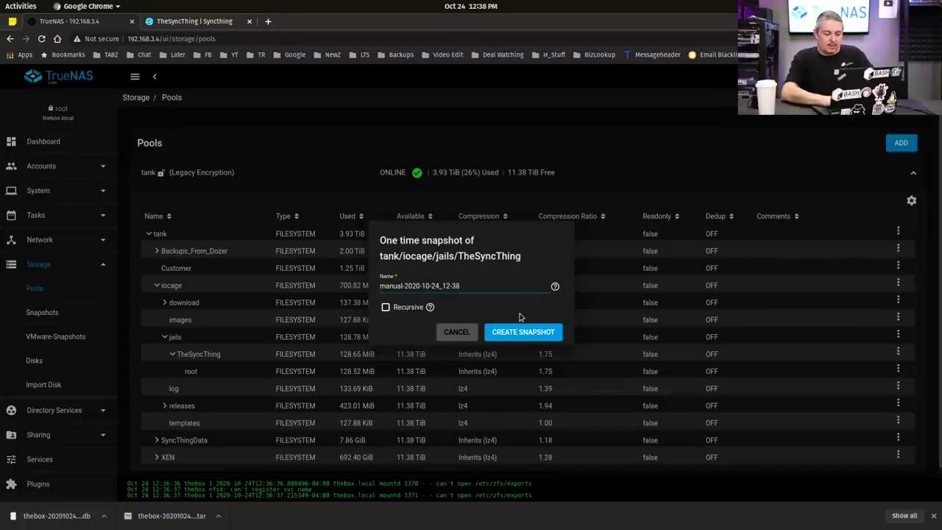
- Name the snapshot Before_Update_manual-2020-10-24_12-38, make it recursive, and create it
text(Befr)
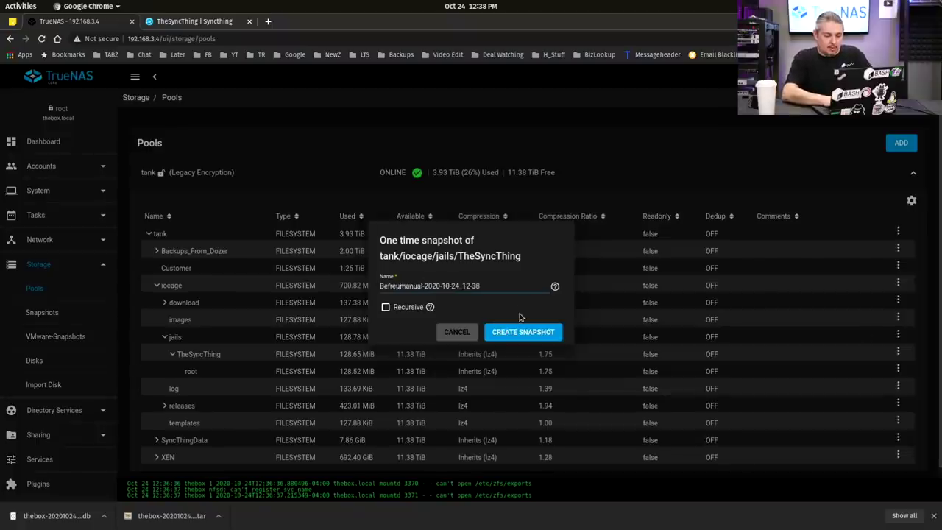
key(BackSpace)
text(or)
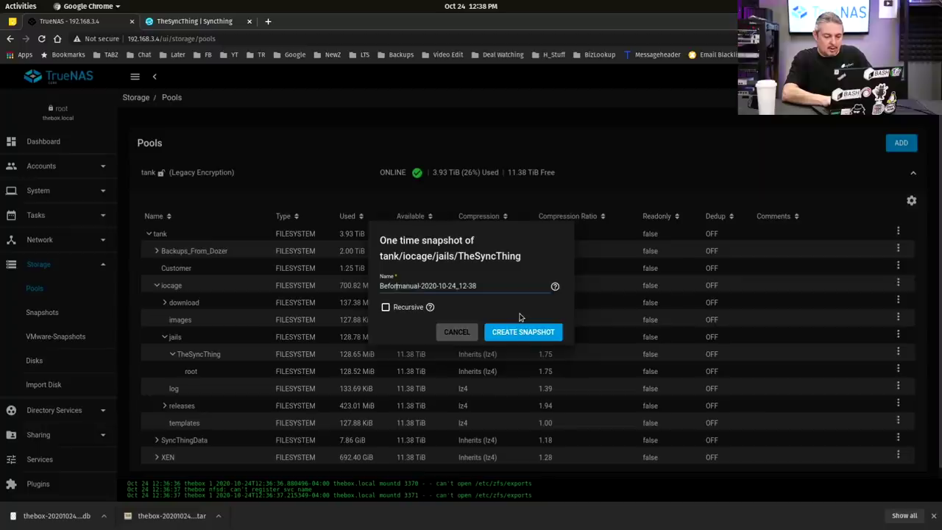
text(e_Update)
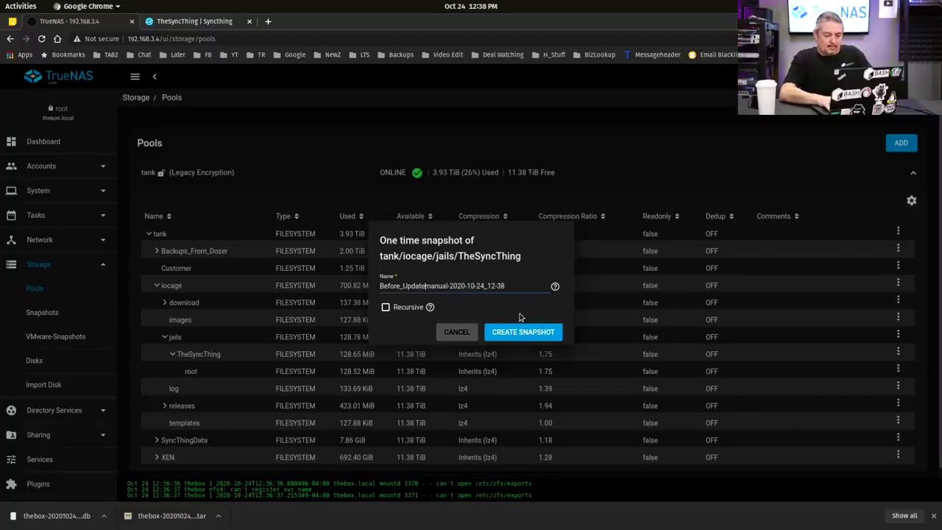
text(_)
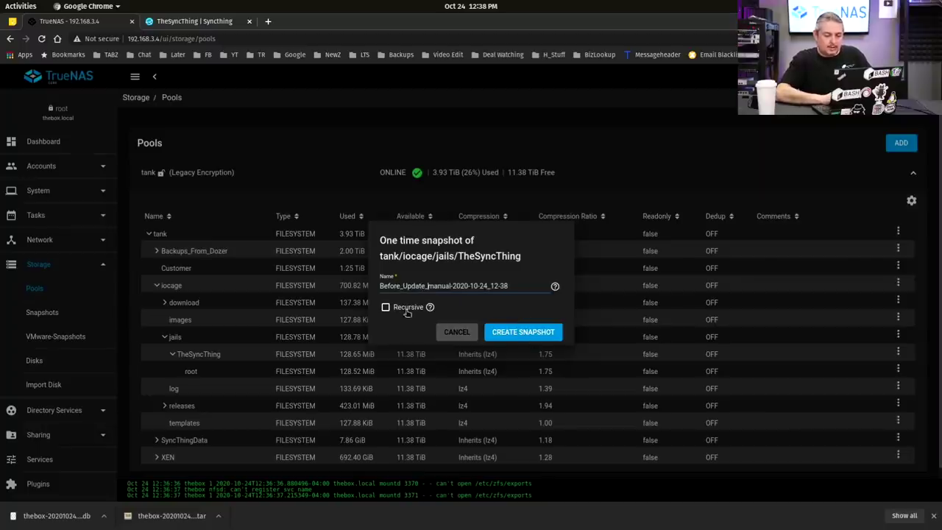
click(407, 312)
click(535, 338)
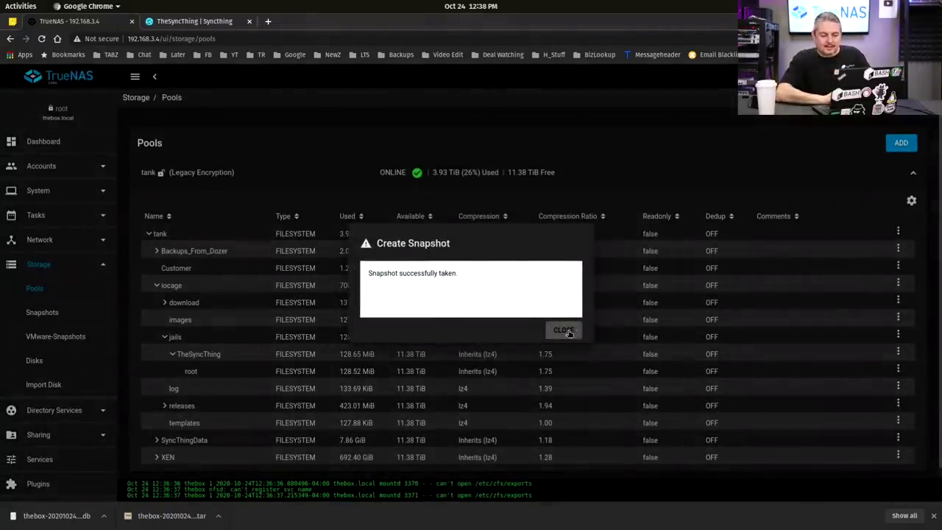
click(564, 331)
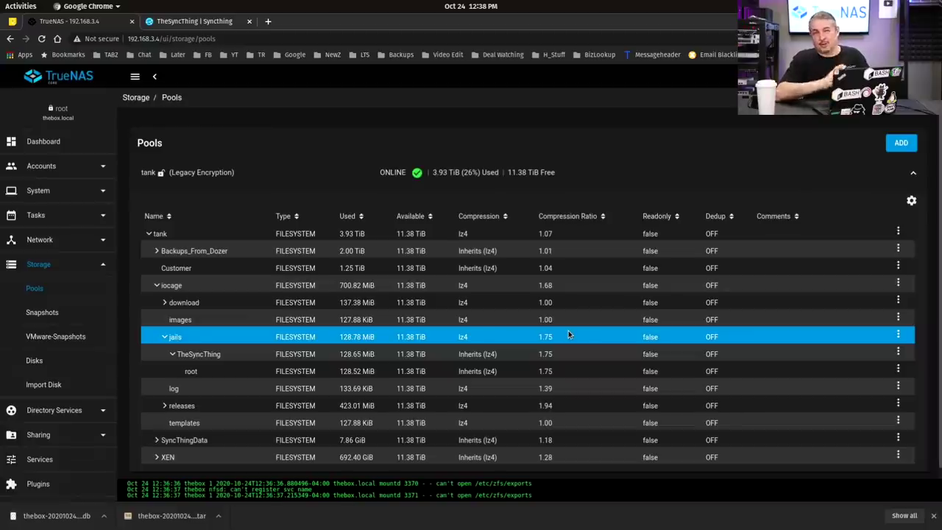
click(204, 325)
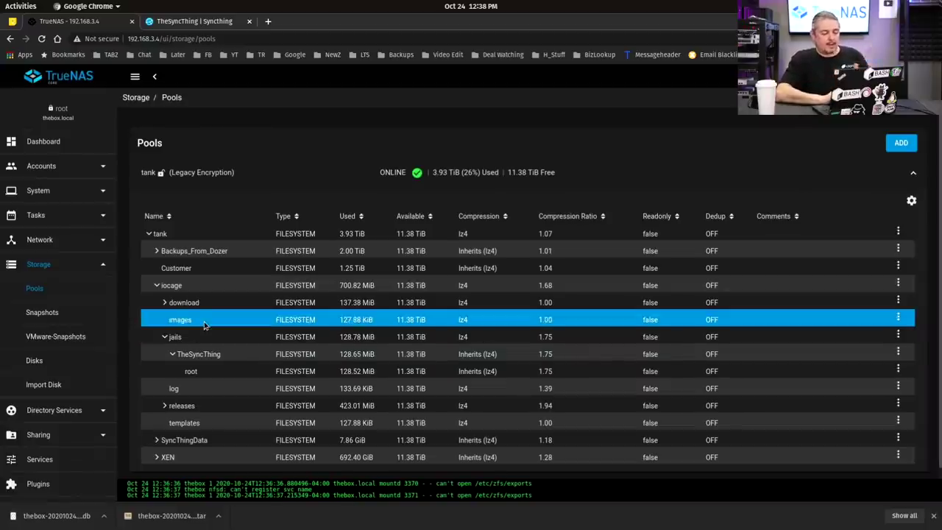
click(59, 267)
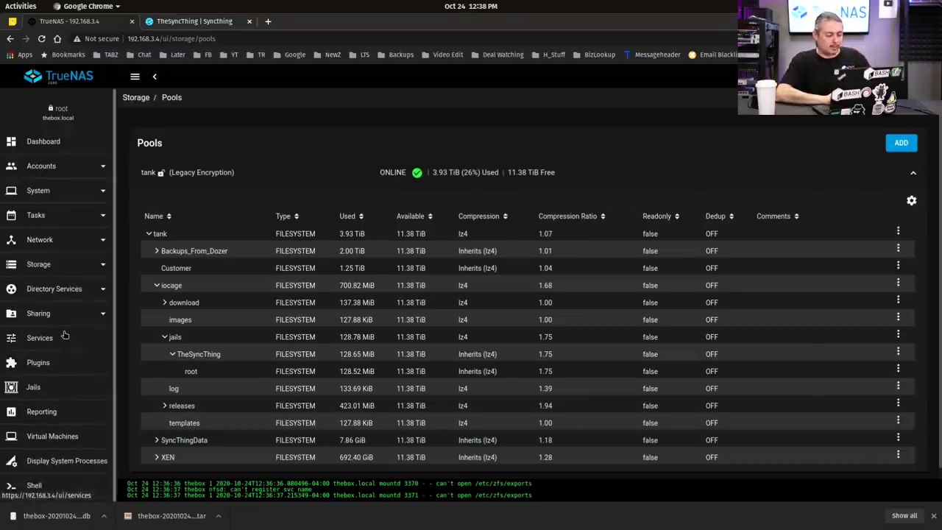
- Update TheSyncThing jail from the Jails page to its latest patch, 11.3-RELEASE-p14
click(44, 389)
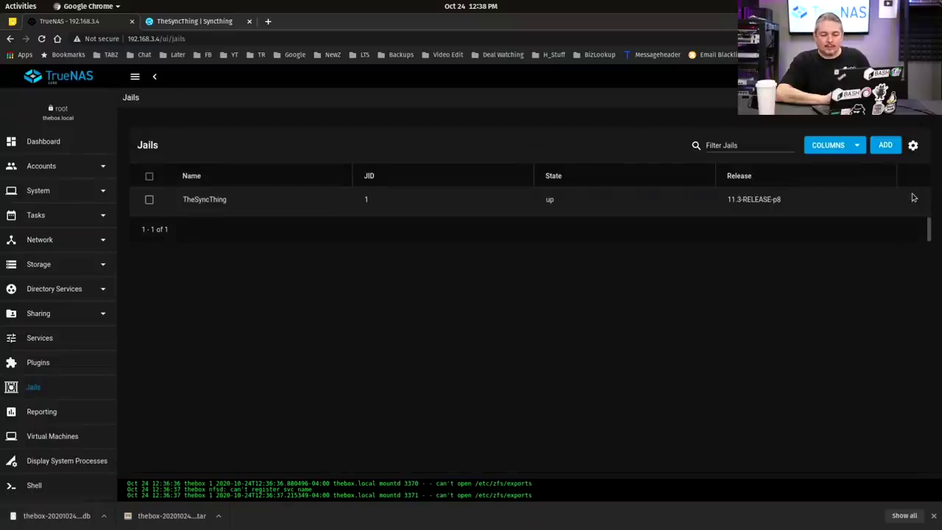
click(913, 199)
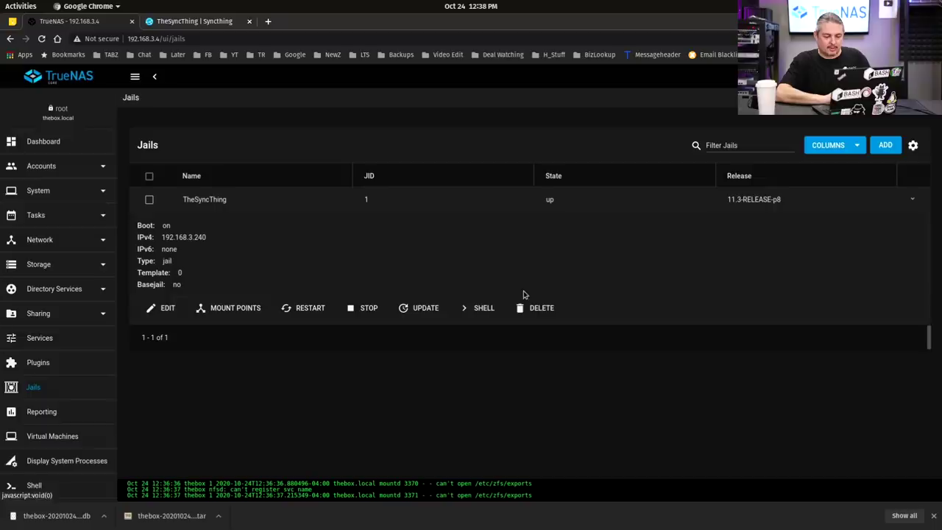
click(424, 310)
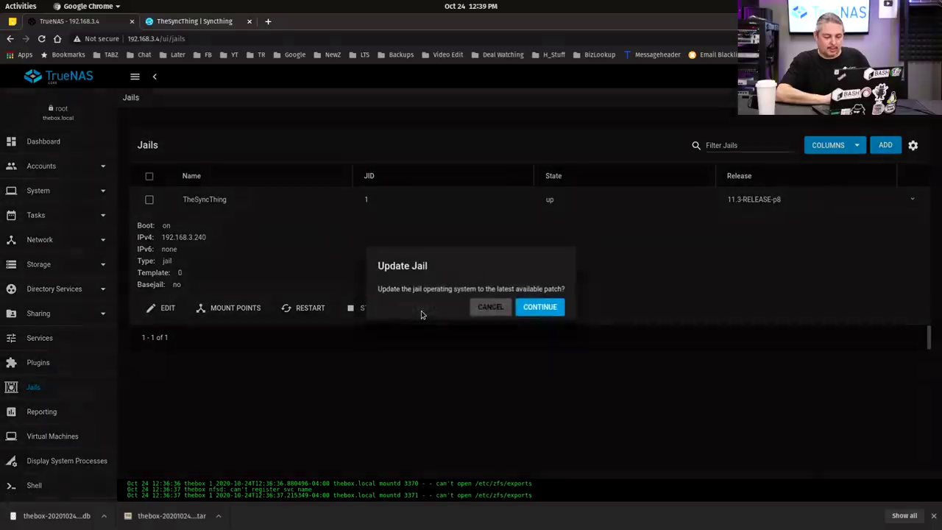
click(544, 306)
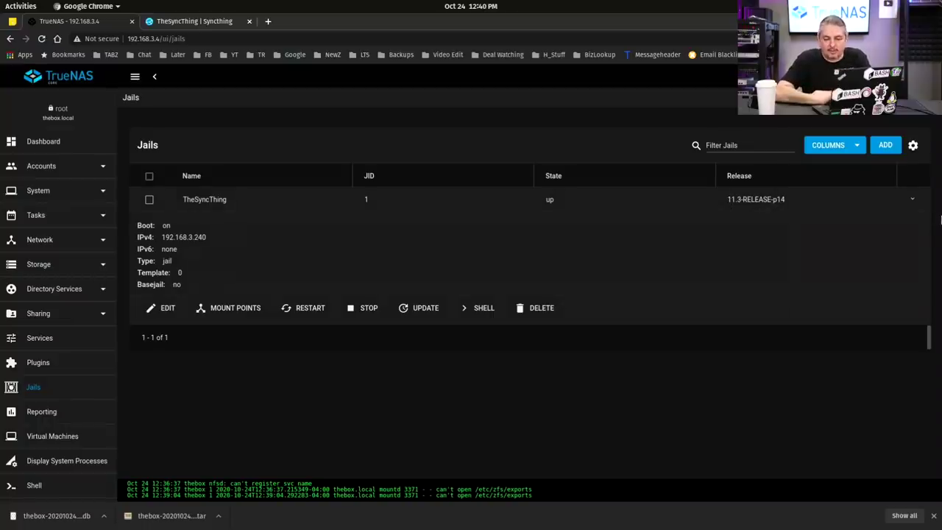
click(913, 146)
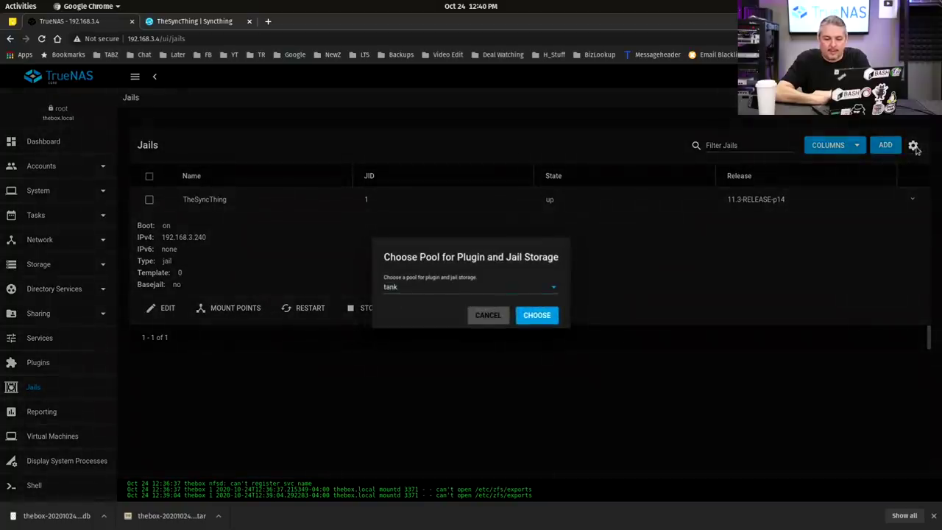
click(624, 273)
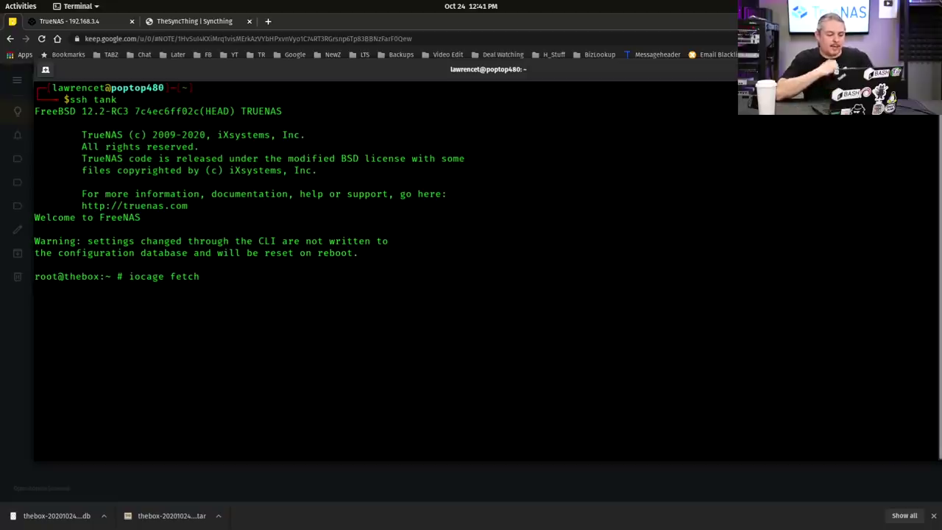
- Fetch 12.1-RELEASE with iocage fetch (choice 4), then type iocage upgrade -r 12.1-RELEASE
key(Return)
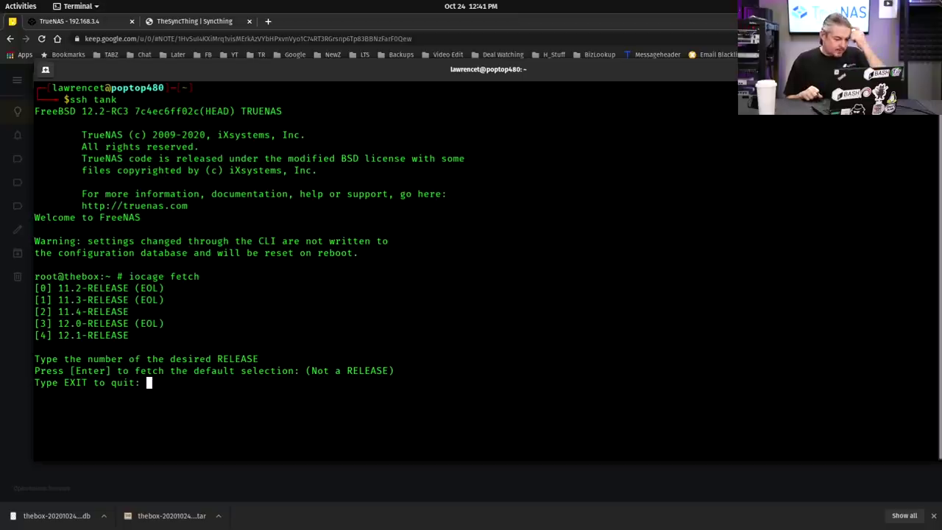
text(4)
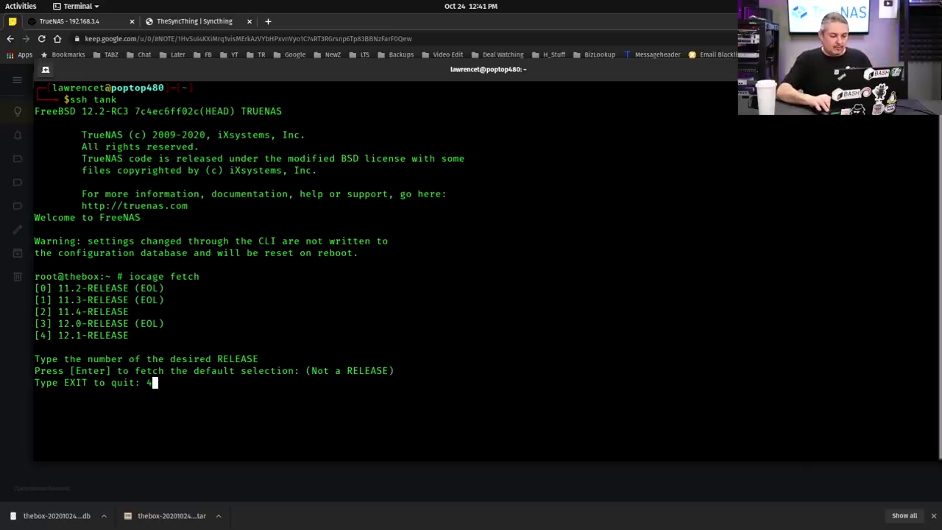
key(Return)
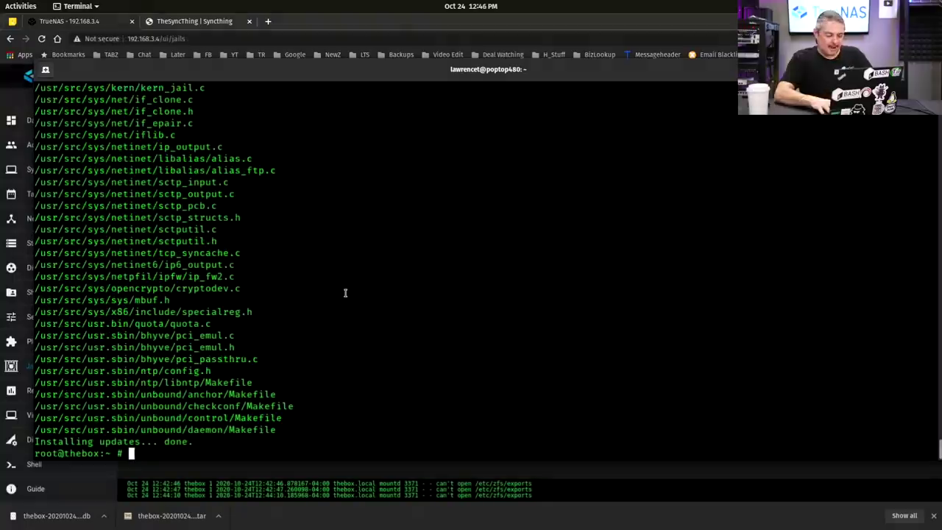
text(iocage upgrade -r 12.1-RELEASE)
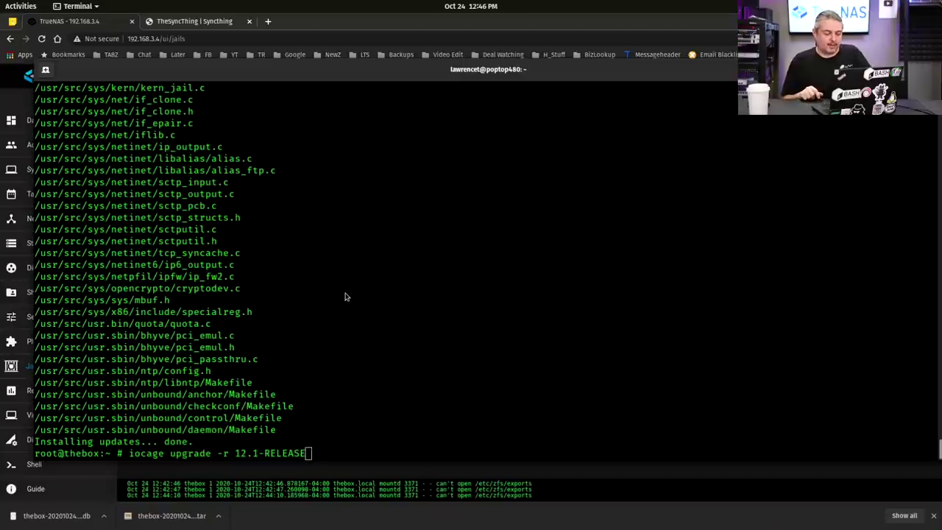
- Copy the jail name TheSyncThing from the Jails page into the upgrade command
key(alt+Tab)
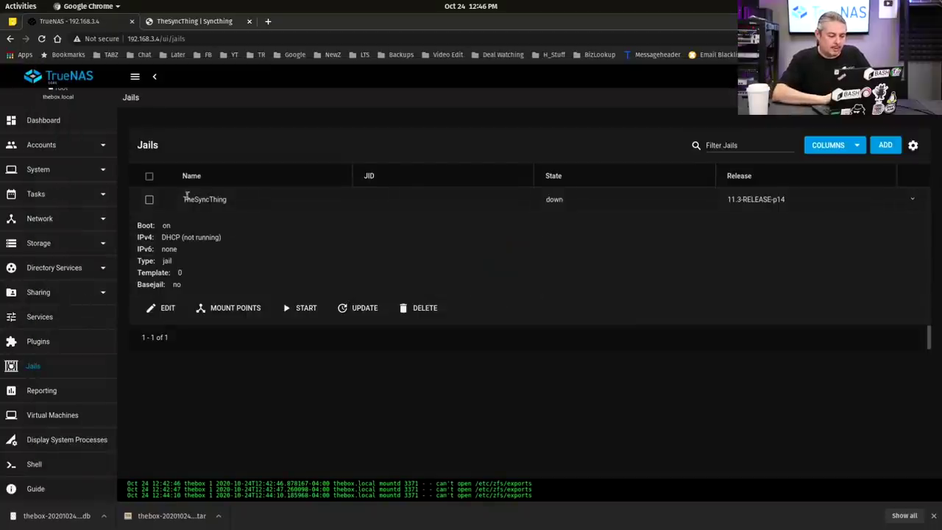
drag(182, 200, 226, 202)
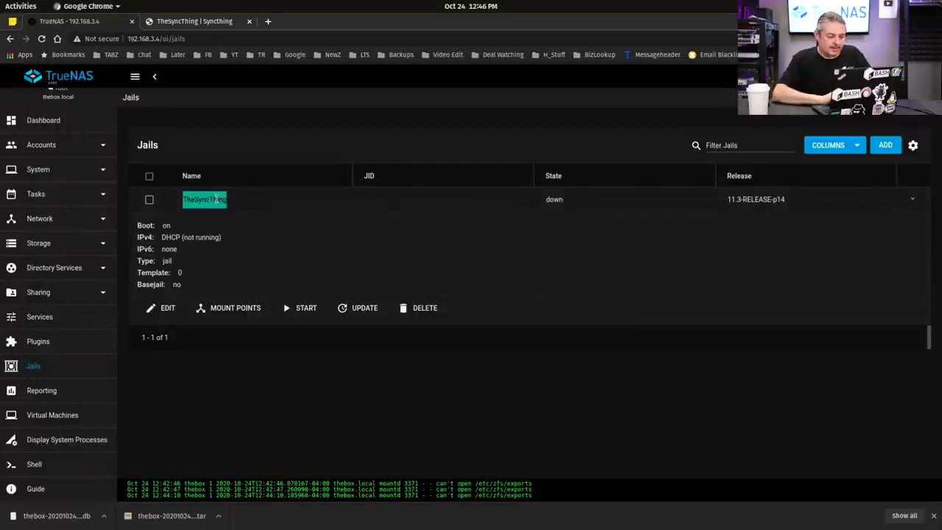
right_click(227, 202)
click(293, 207)
key(alt+Tab)
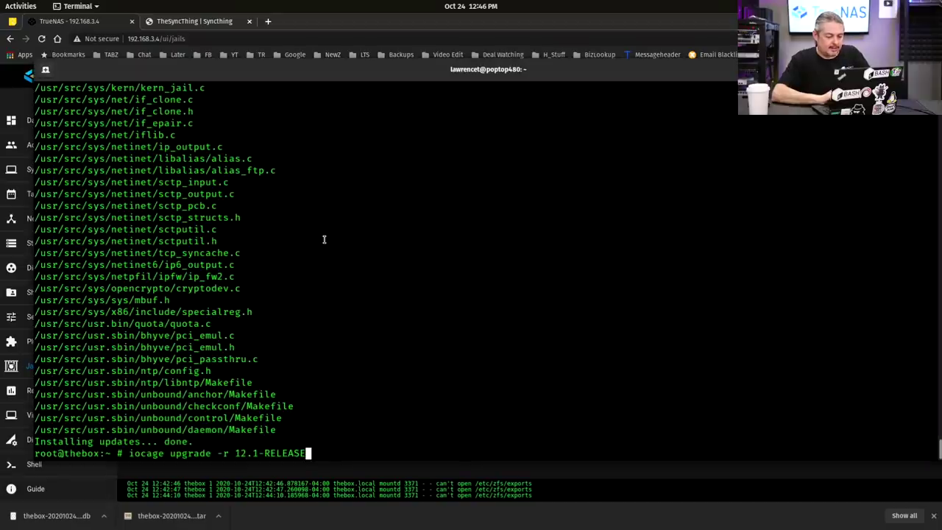
key(ctrl+shift+v)
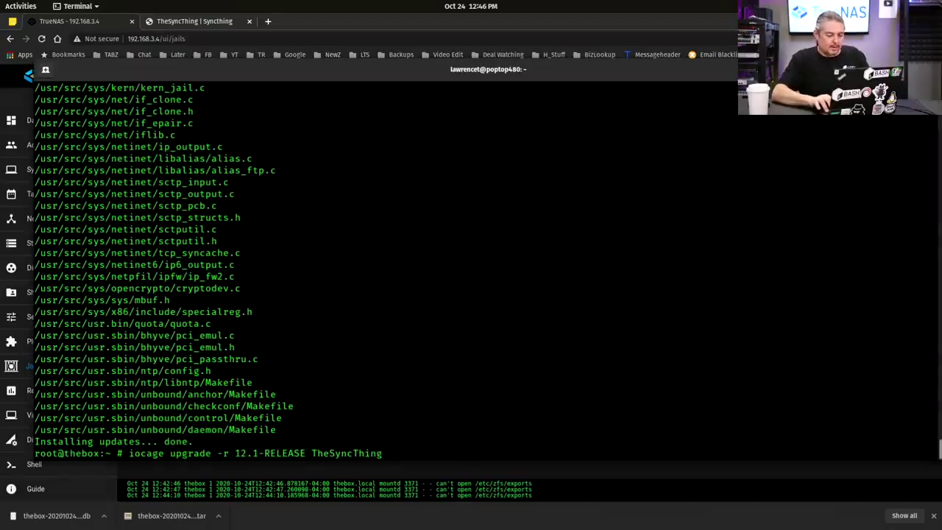
- Run the jail upgrade and answer y to approve the component list
key(Return)
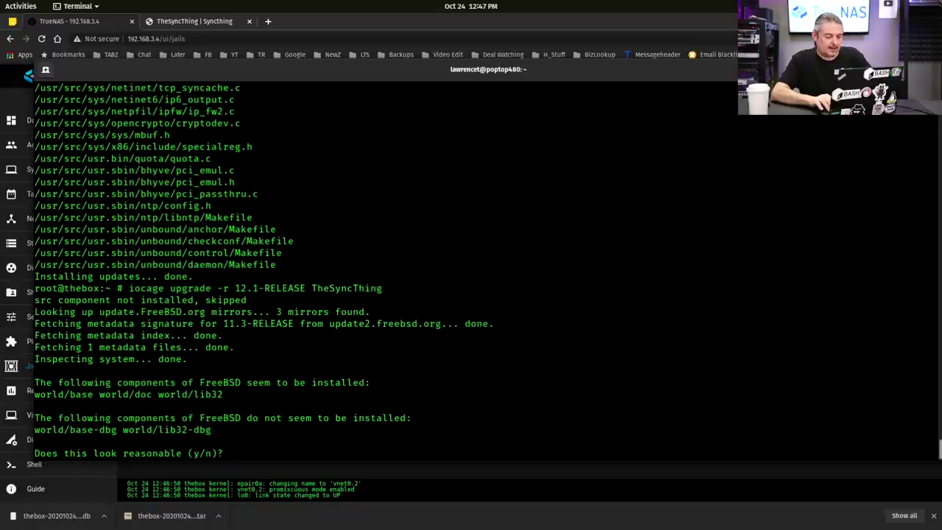
text(y)
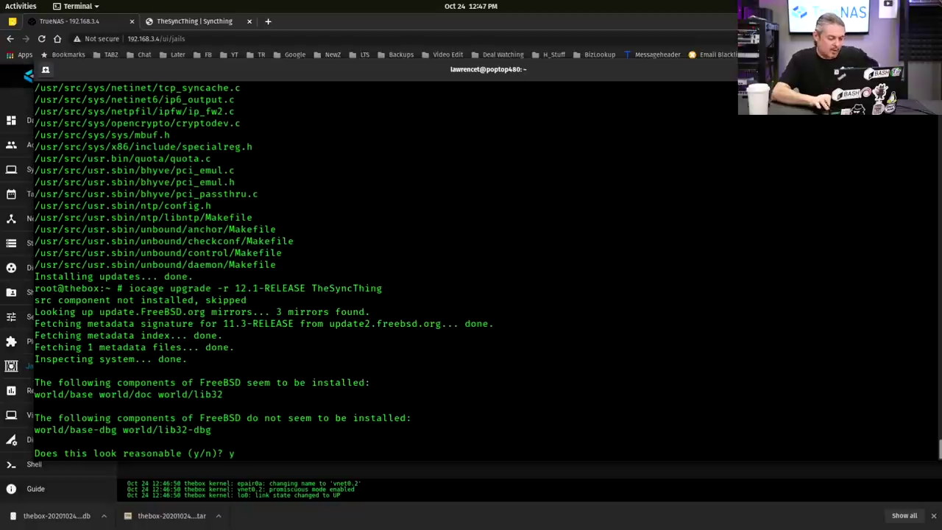
key(Return)
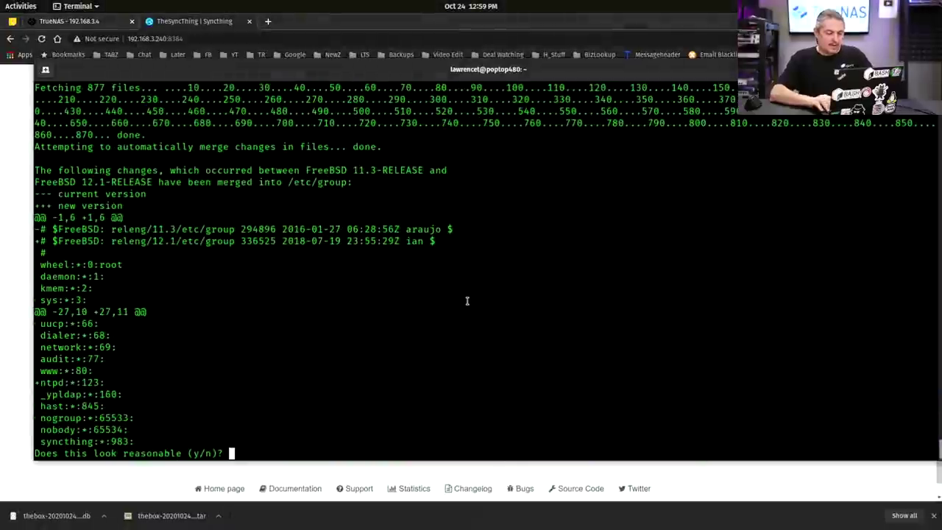
- Accept the /etc/group, password file and sshd_config merges and page through the updated file lists
text(y)
key(Return)
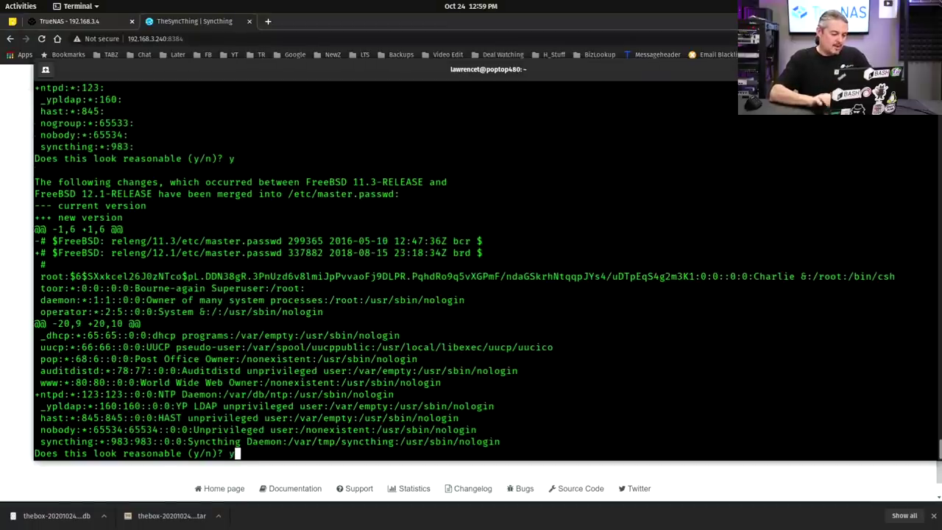
text(y)
key(Return)
text(y)
key(Return)
text(y)
key(Return)
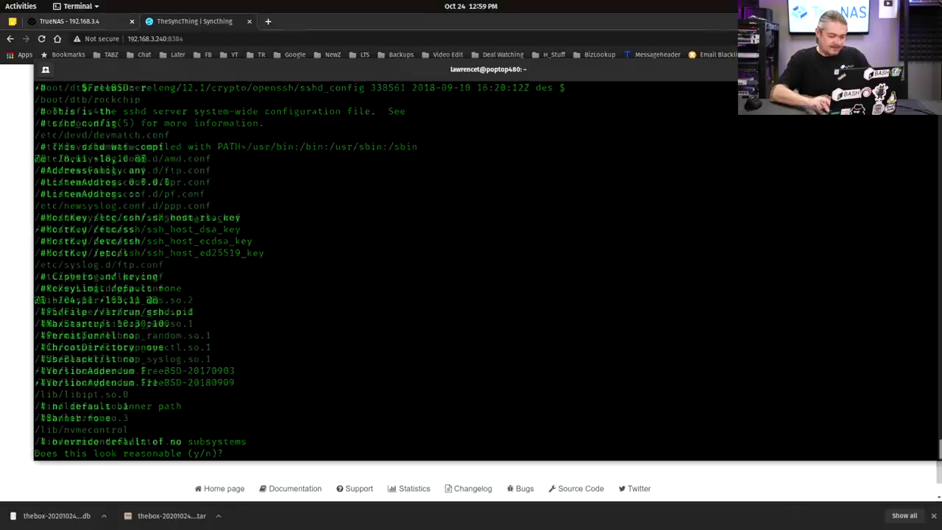
key(space)
key(space)
key(space)
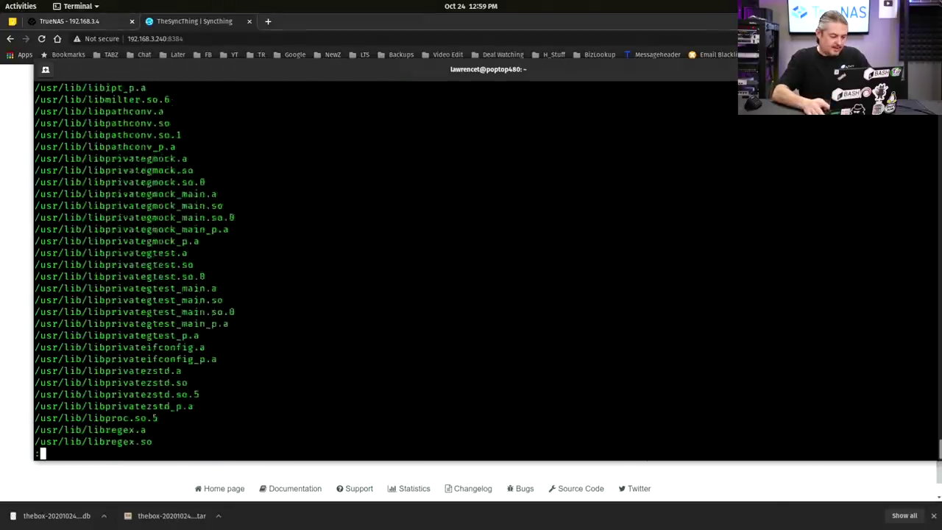
key(space)
key(space)
key(space)
key(space)
key(space)
key(space)
key(space)
key(space)
key(space)
key(space)
key(space)
key(space)
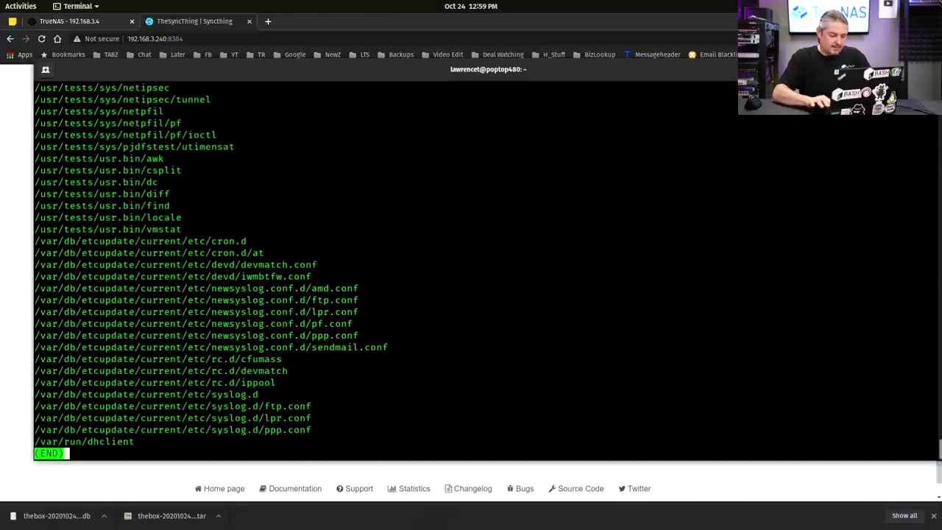
key(q)
key(q)
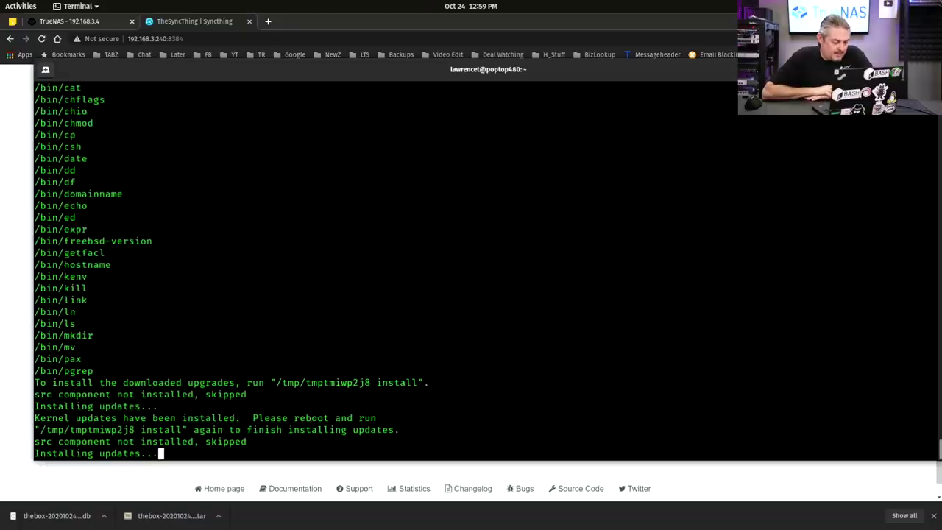
- Copy the follow-up install command from the terminal output
drag(39, 427, 160, 430)
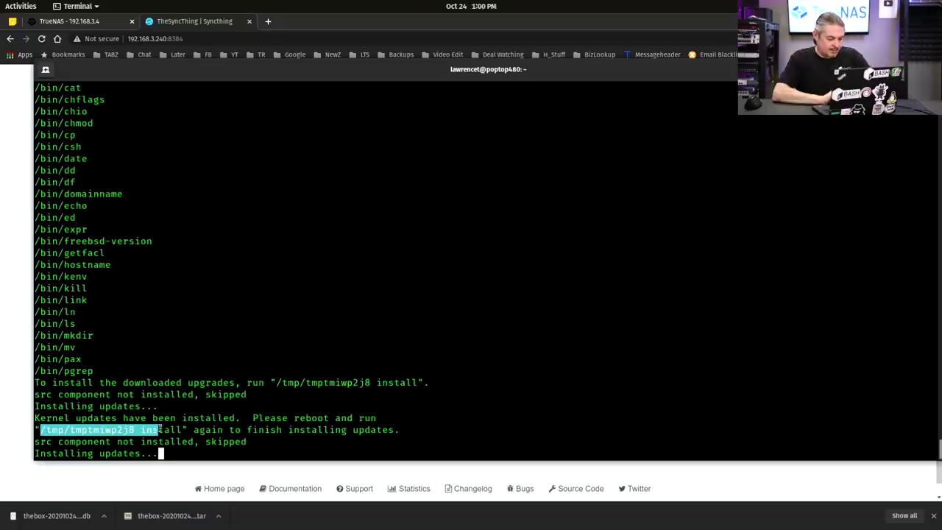
right_click(183, 430)
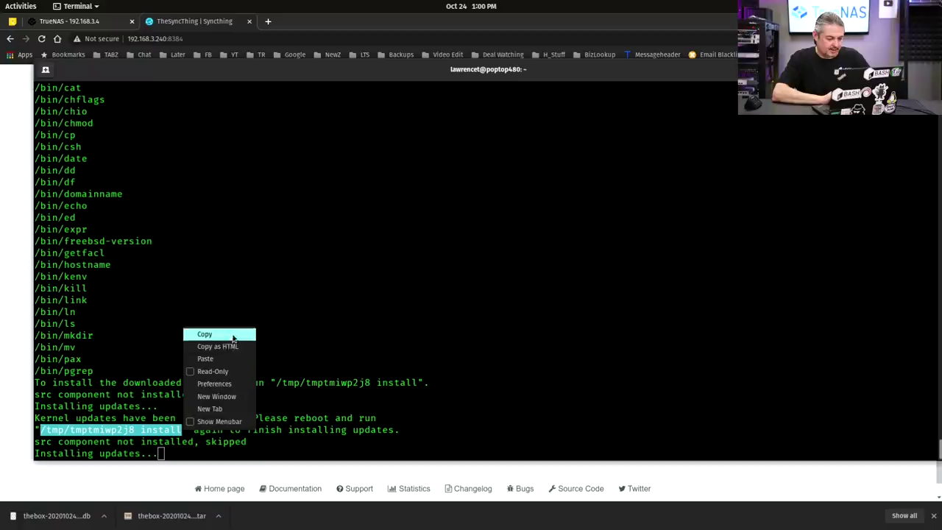
click(221, 333)
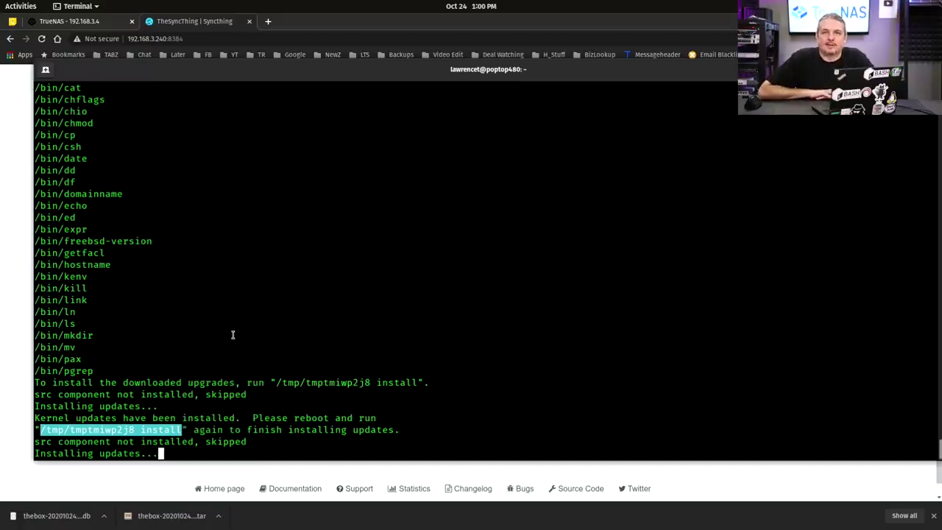
- Watch the upgrade reach 12.1-RELEASE-p10 in htop and output, then rerun the pasted install command
key(alt+Tab)
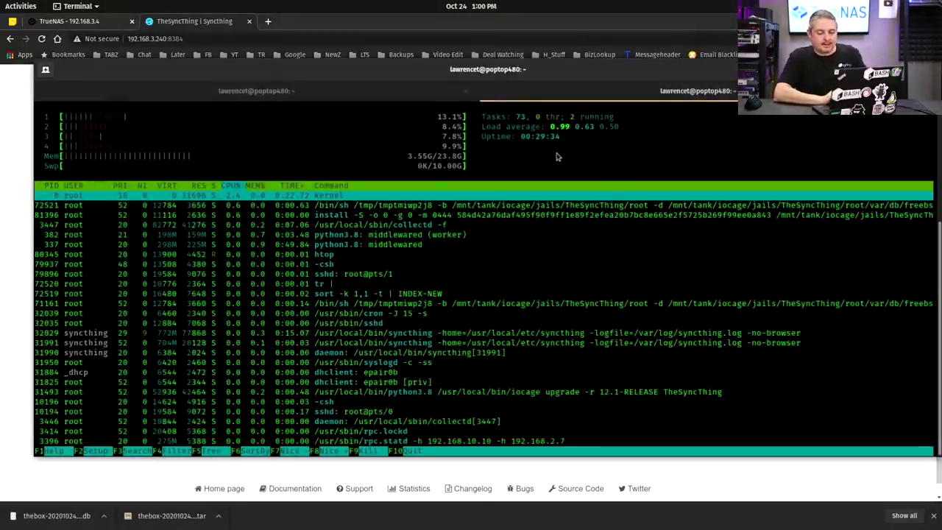
click(207, 94)
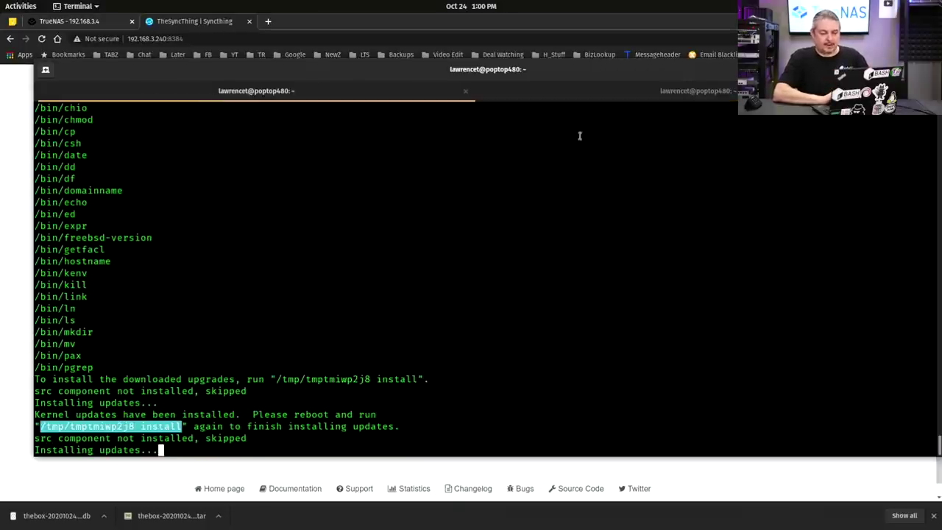
click(622, 97)
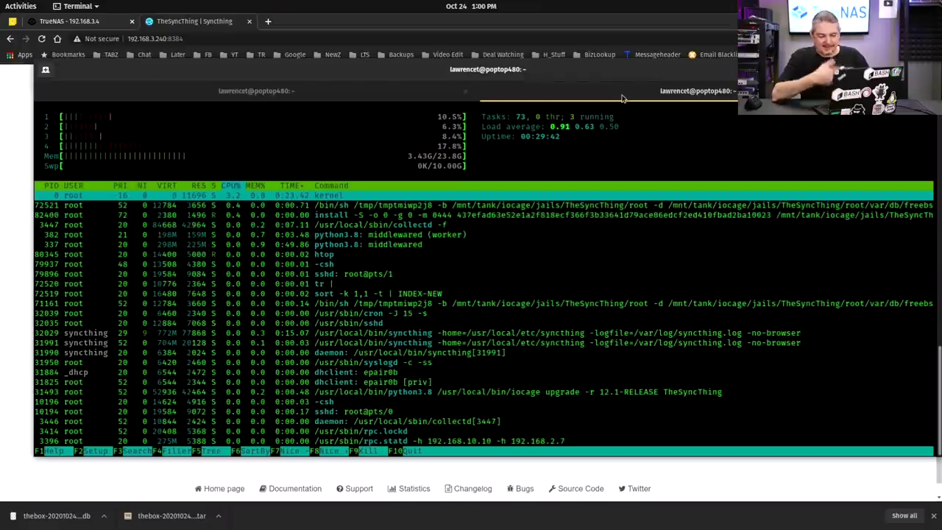
click(395, 91)
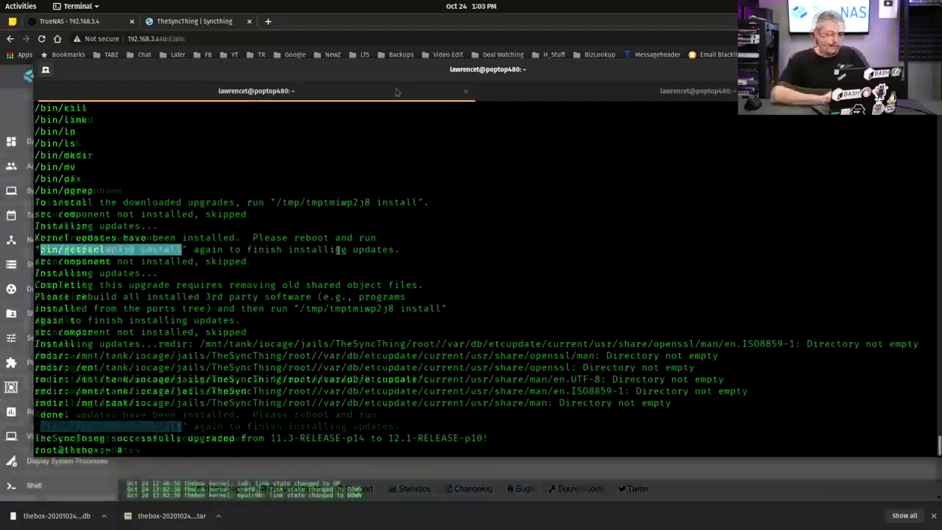
key(ctrl+shift+v)
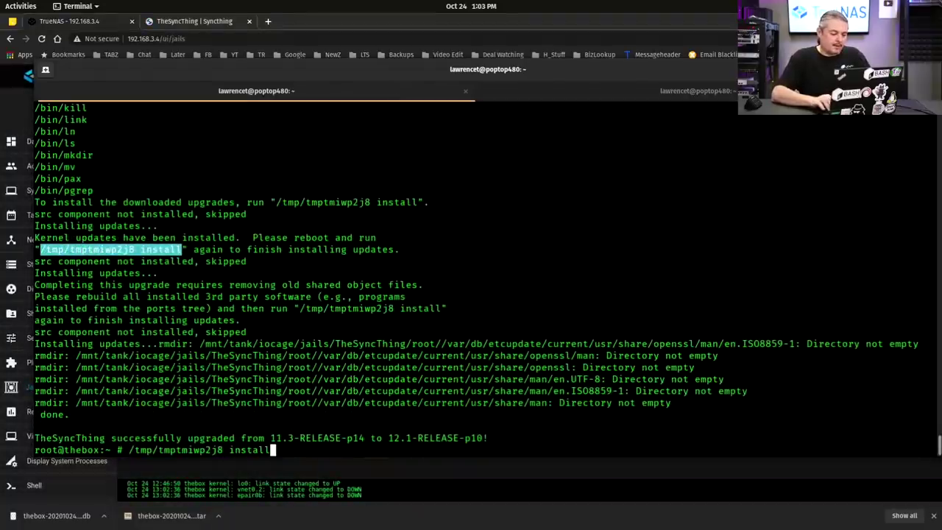
key(Return)
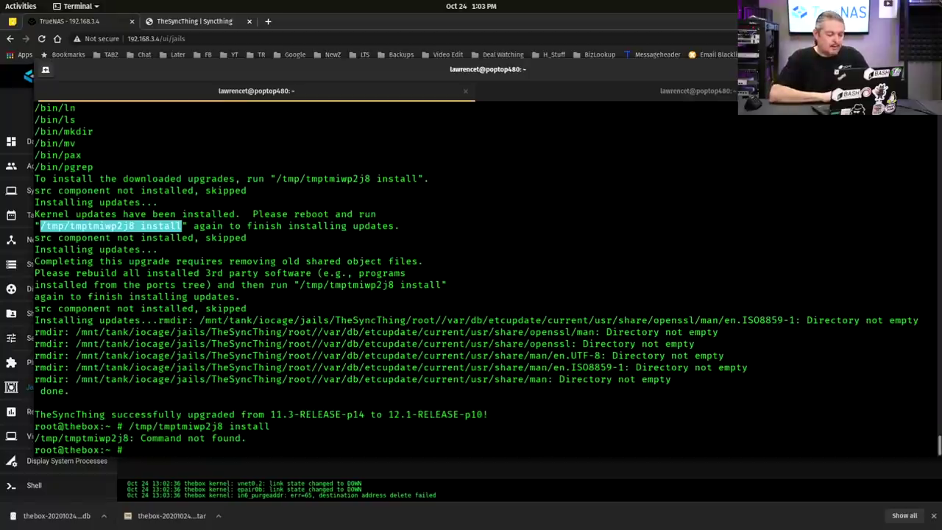
- Start TheSyncThing jail, run htop in its shell, then quit and exit the shell
key(alt+Tab)
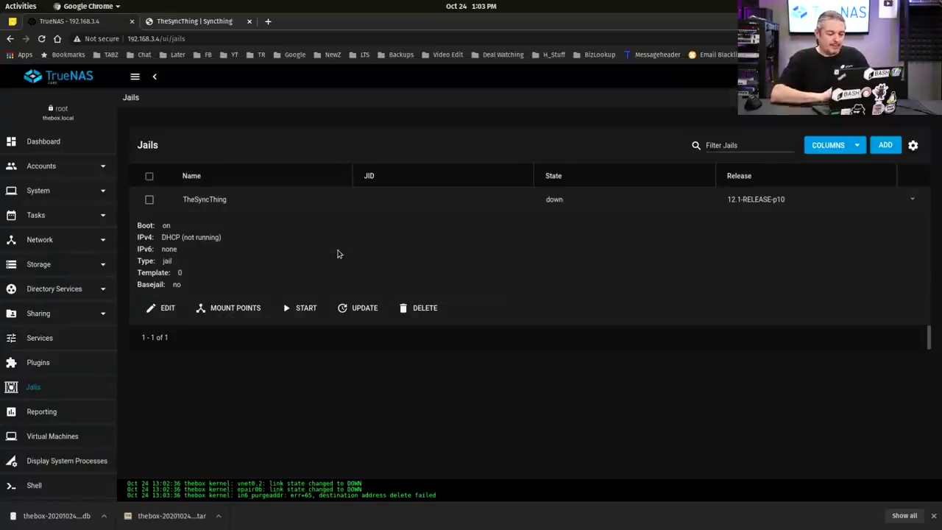
click(310, 306)
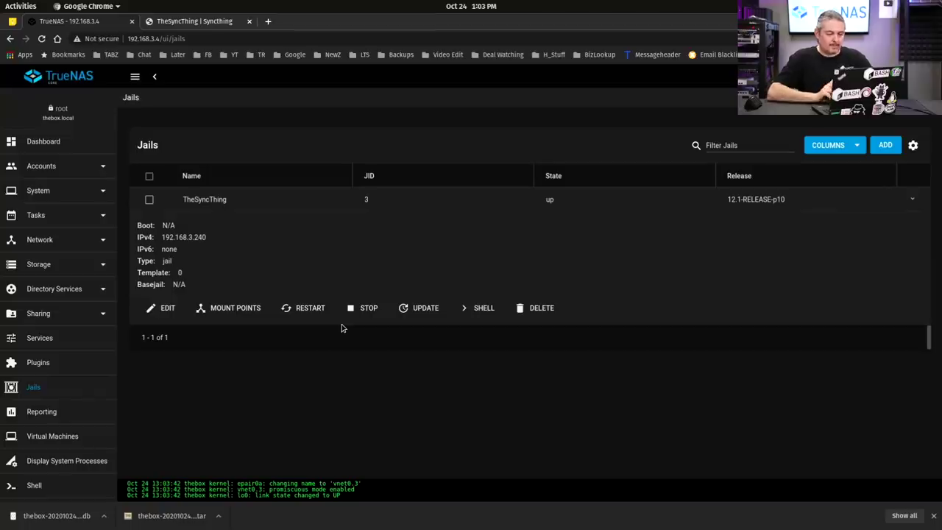
click(458, 310)
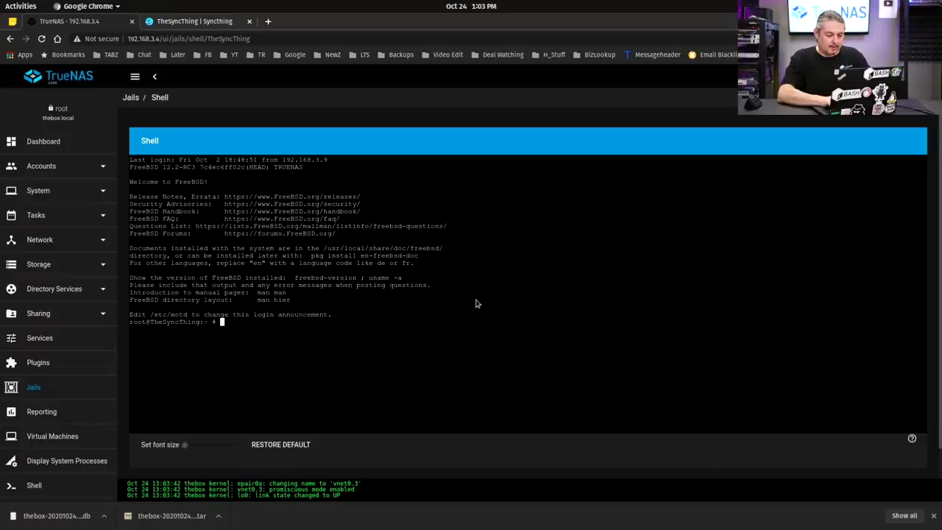
text(htop)
key(Return)
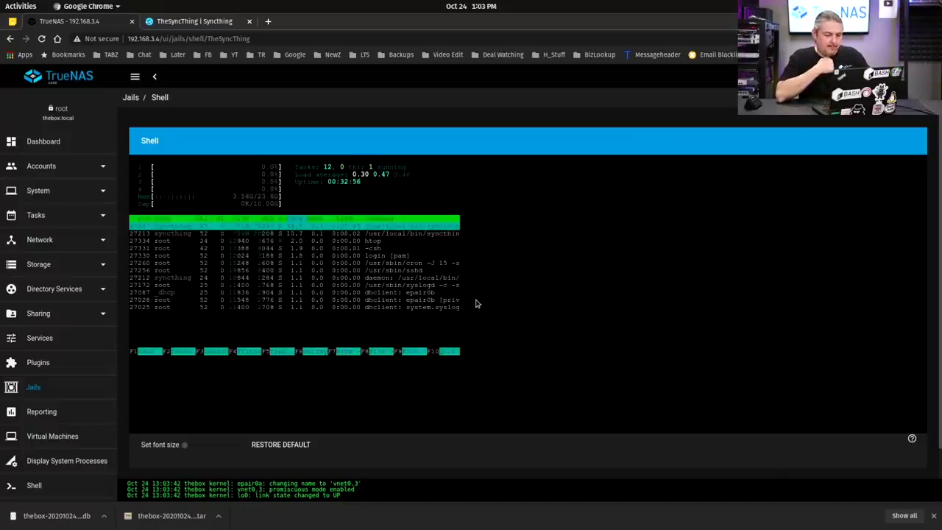
text(q)
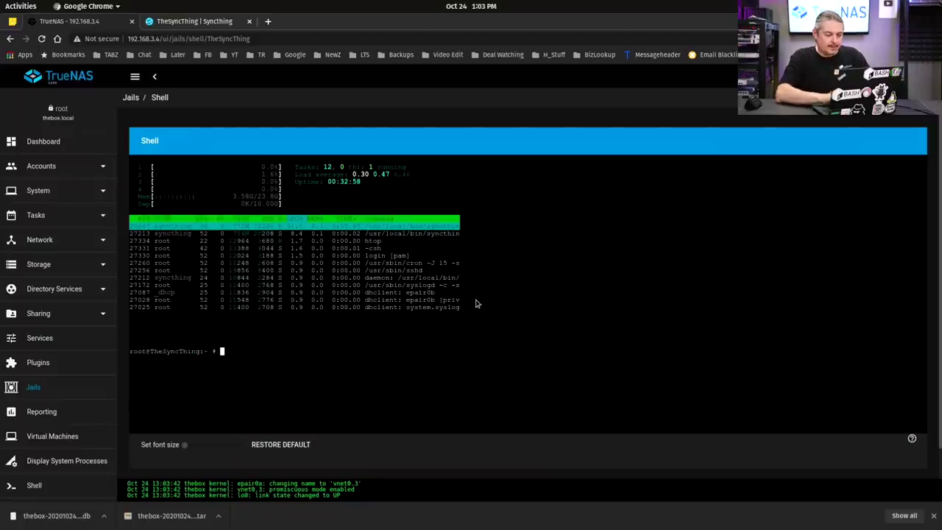
text(it)
key(Return)
- Reload the Syncthing dashboard to refresh the folder and remote device status
click(179, 20)
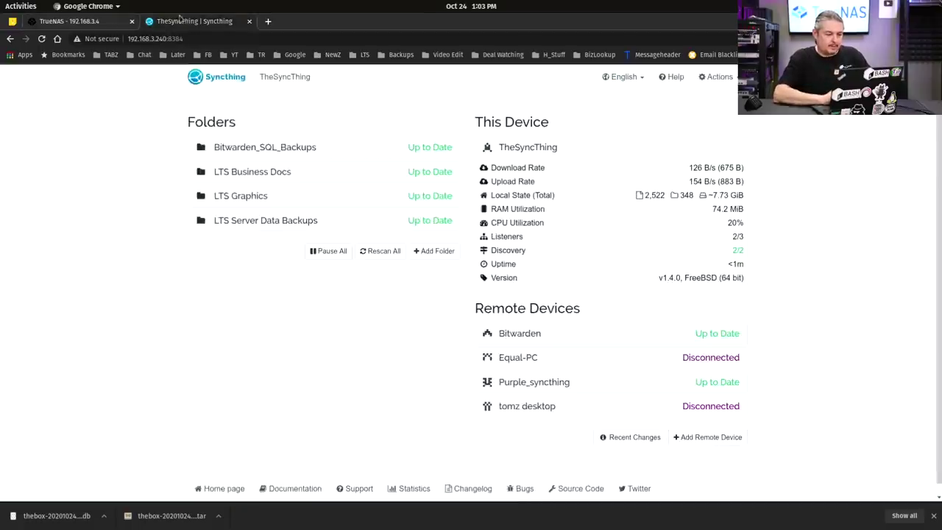
click(42, 39)
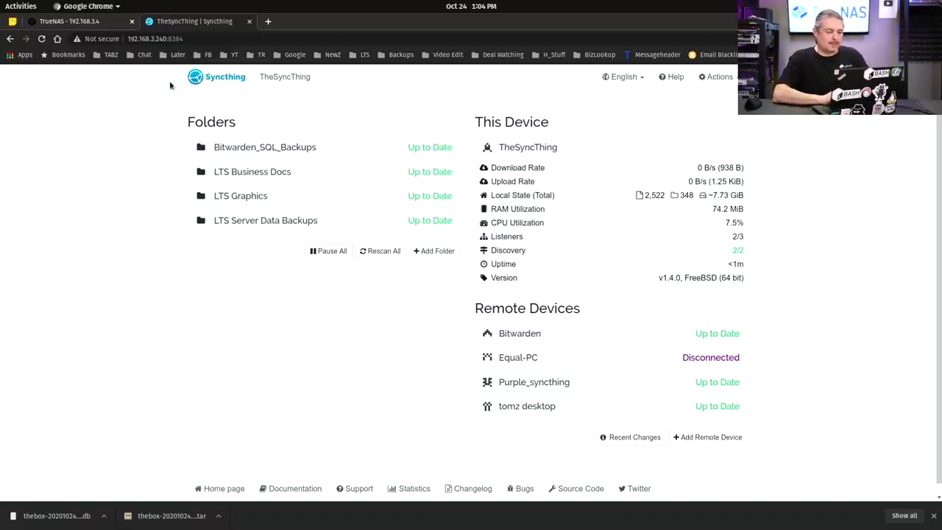
click(112, 23)
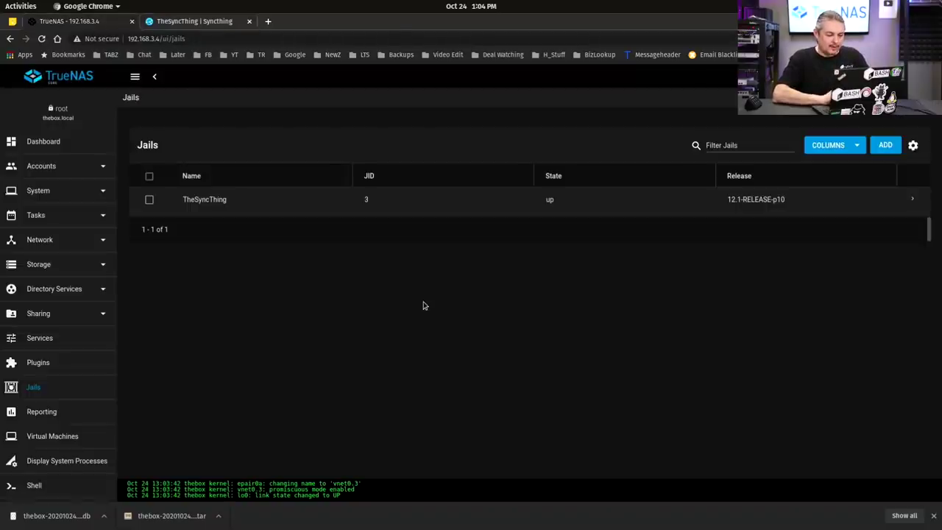
drag(720, 204, 772, 199)
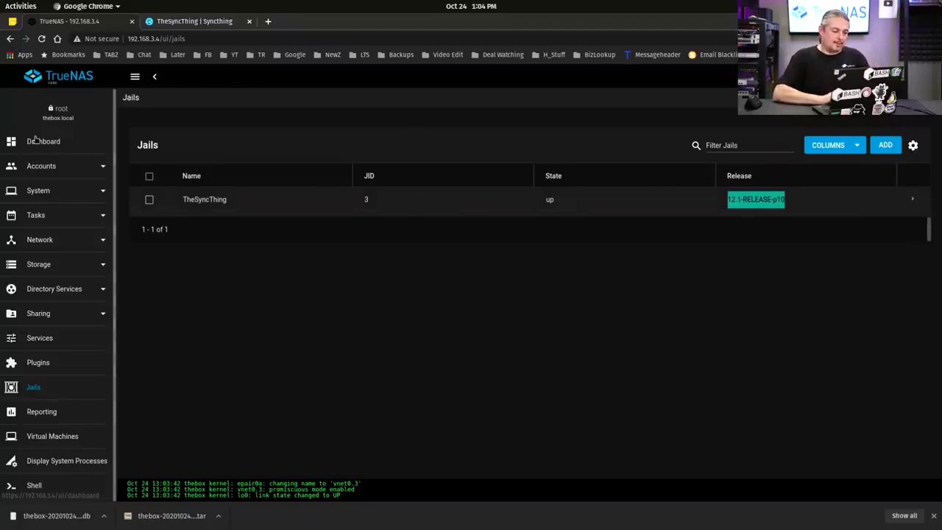
click(38, 190)
click(50, 215)
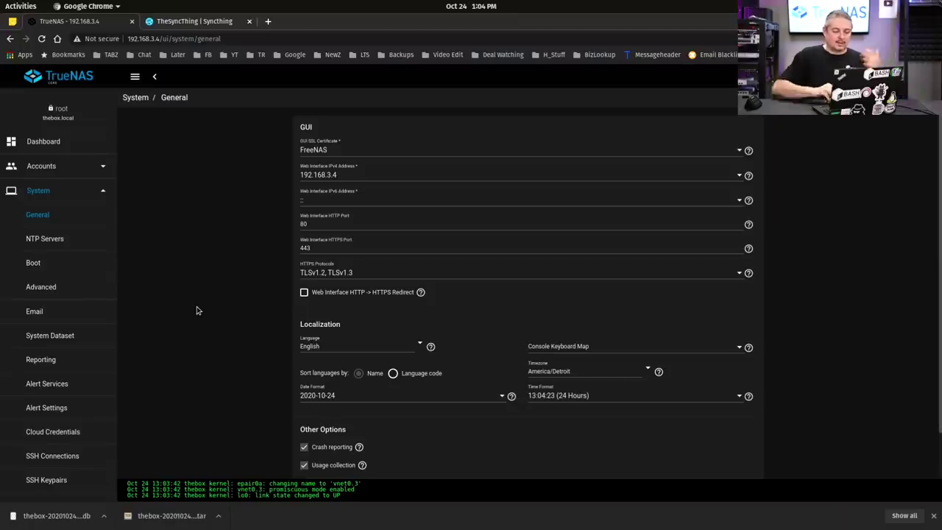
scroll(196, 311, down, 1)
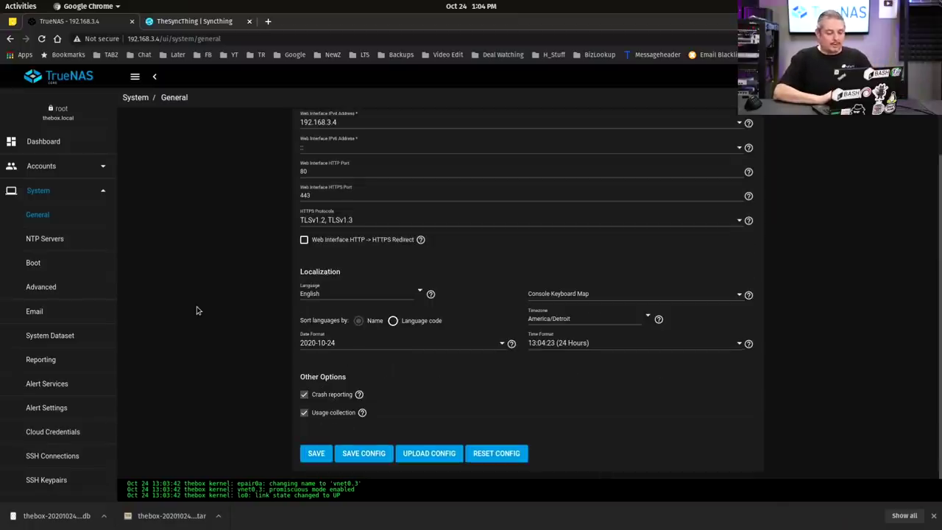
click(76, 189)
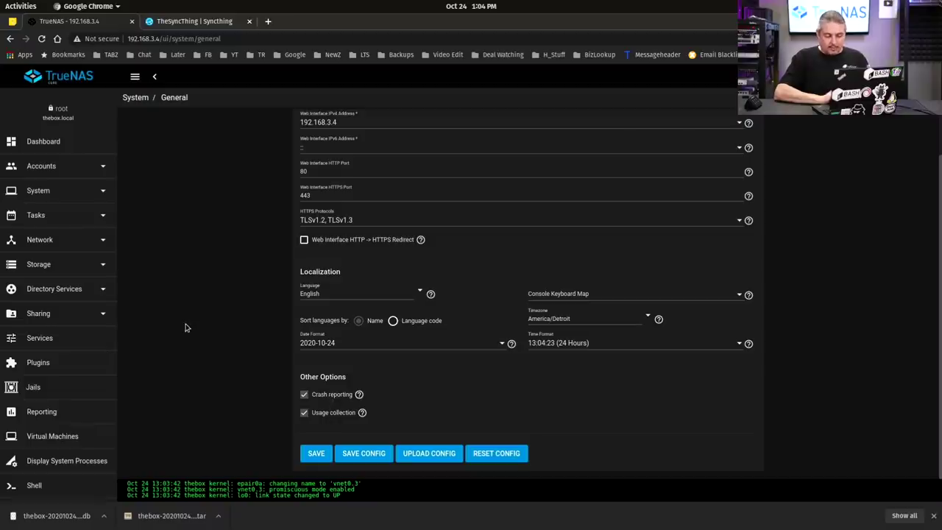
click(44, 388)
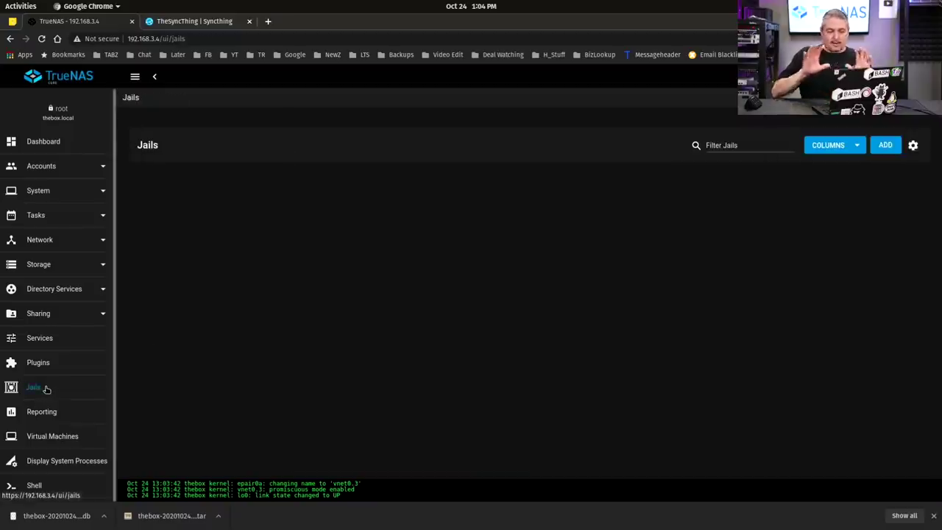